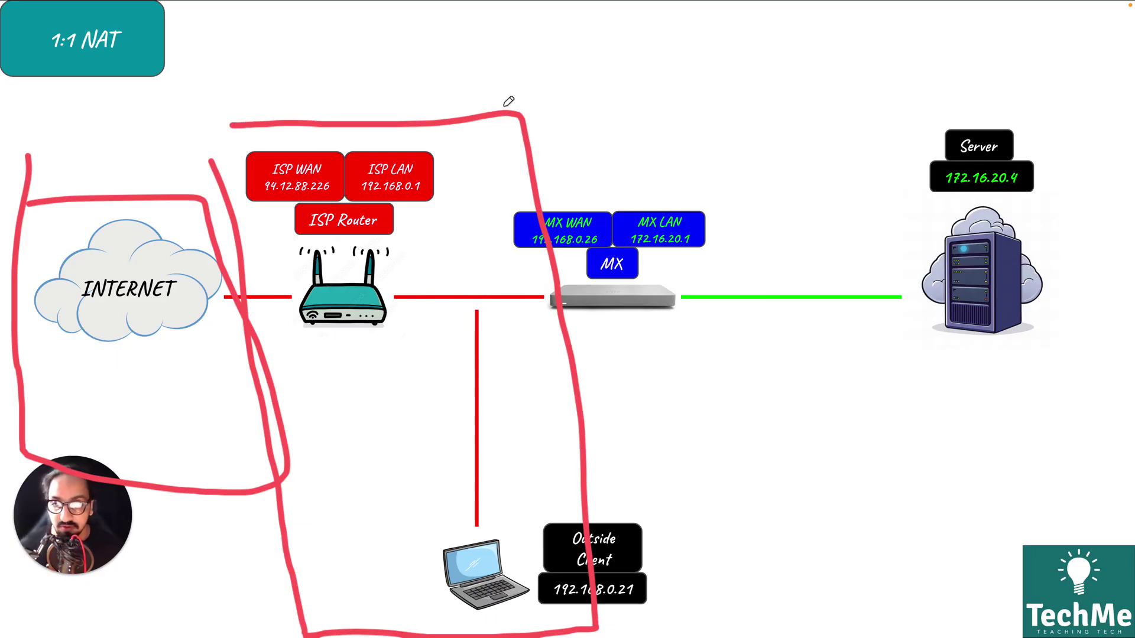
Draw a red outline around the MX and server area and write an M above MX LAN
mouse_move(512, 153)
mouse_down()
mouse_move(514, 269)
mouse_move(772, 336)
mouse_move(1079, 342)
mouse_move(1075, 106)
mouse_move(755, 85)
mouse_move(566, 104)
mouse_move(517, 161)
mouse_up()
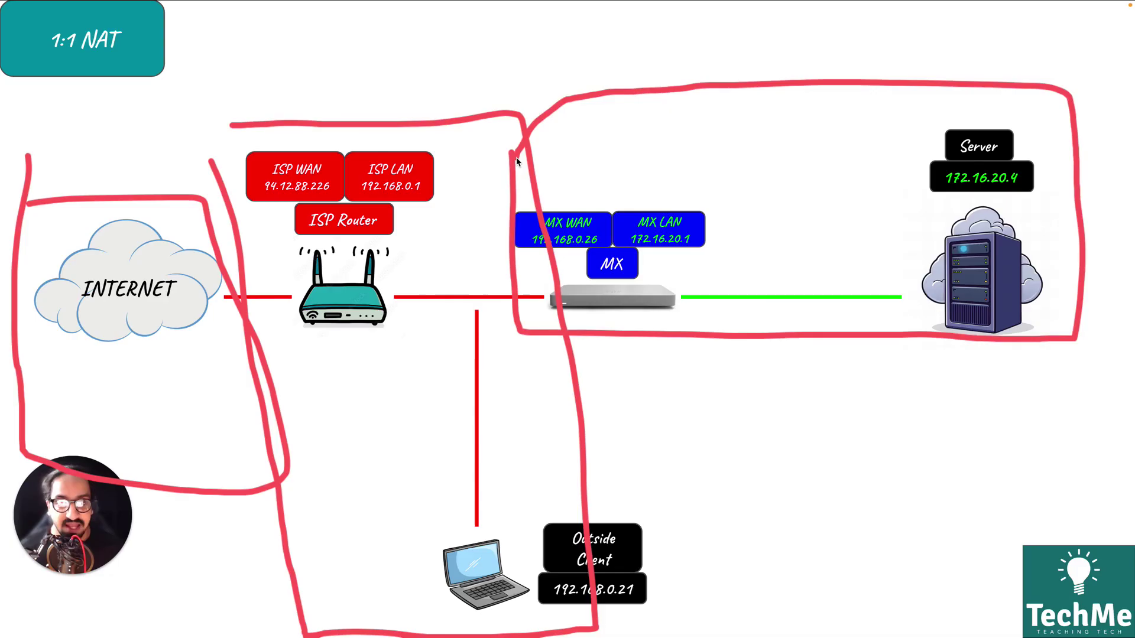
mouse_move(679, 157)
mouse_down()
mouse_move(679, 131)
mouse_move(722, 156)
mouse_up()
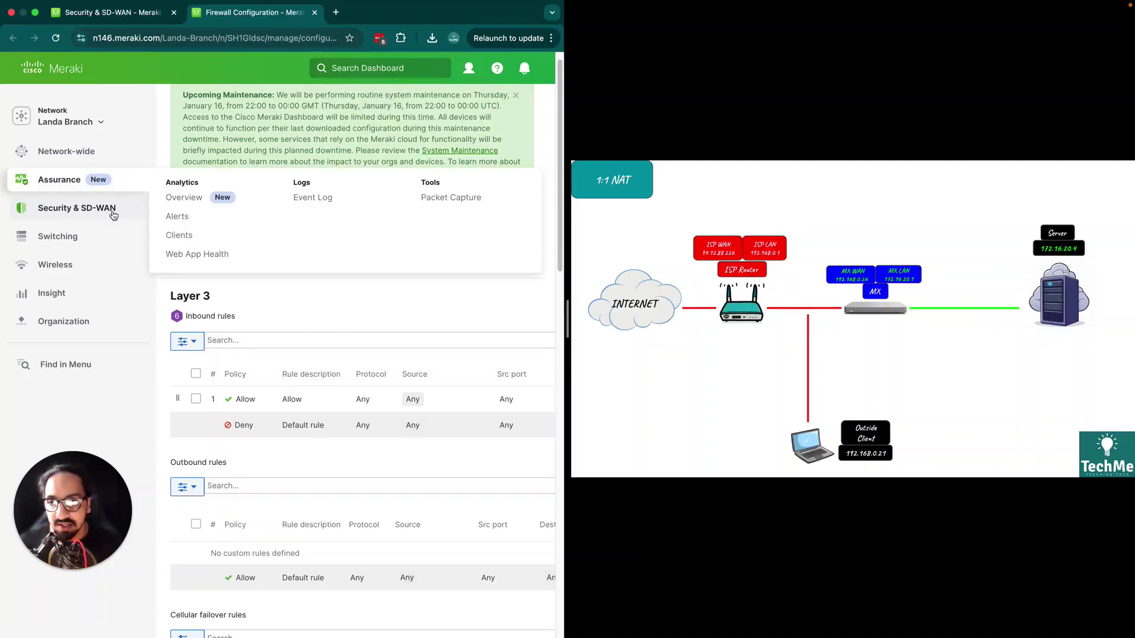
Close the extra tab, open Security & SD-WAN > Firewall, and scroll to the empty 1:1 NAT forwarding rules
click(173, 12)
mouse_move(112, 213)
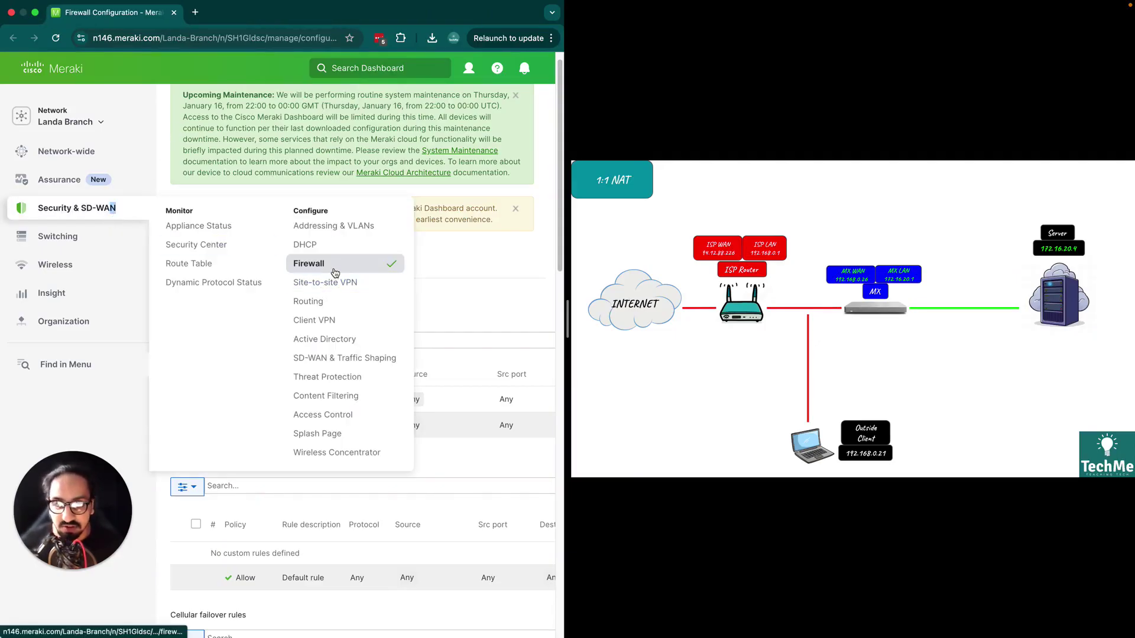
double_click(198, 252)
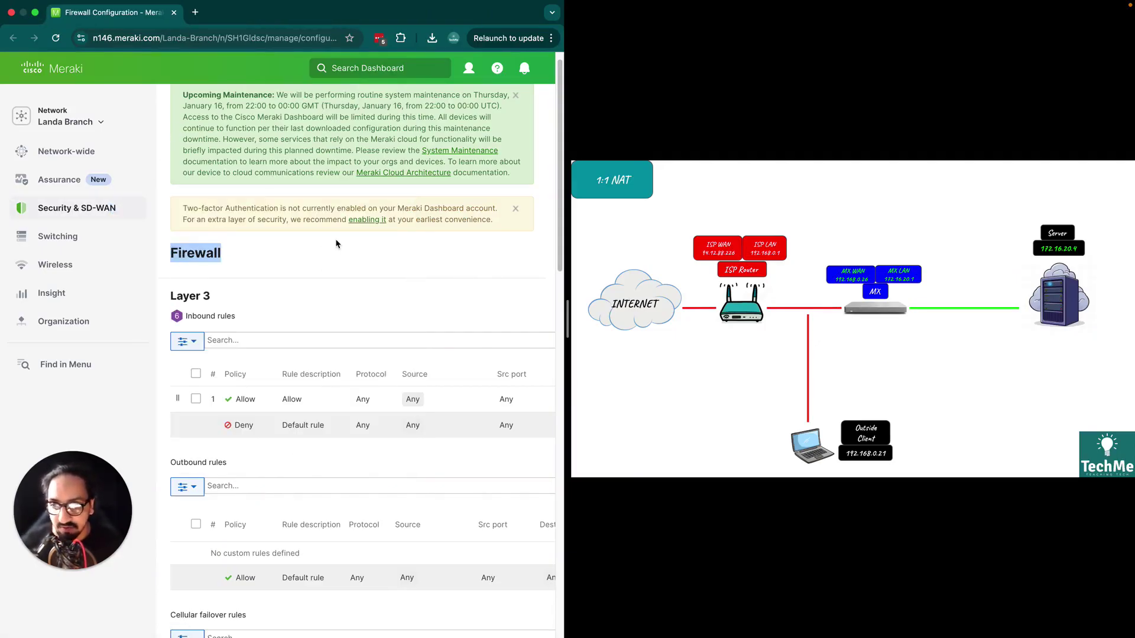
scroll(336, 243, down, 15)
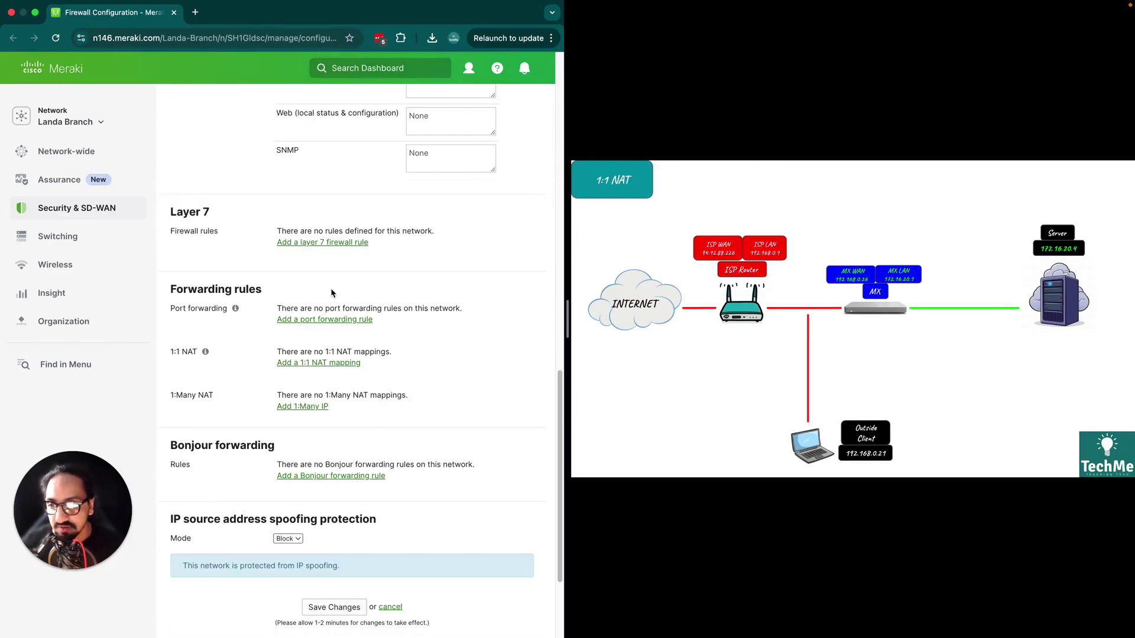
scroll(331, 292, down, 2)
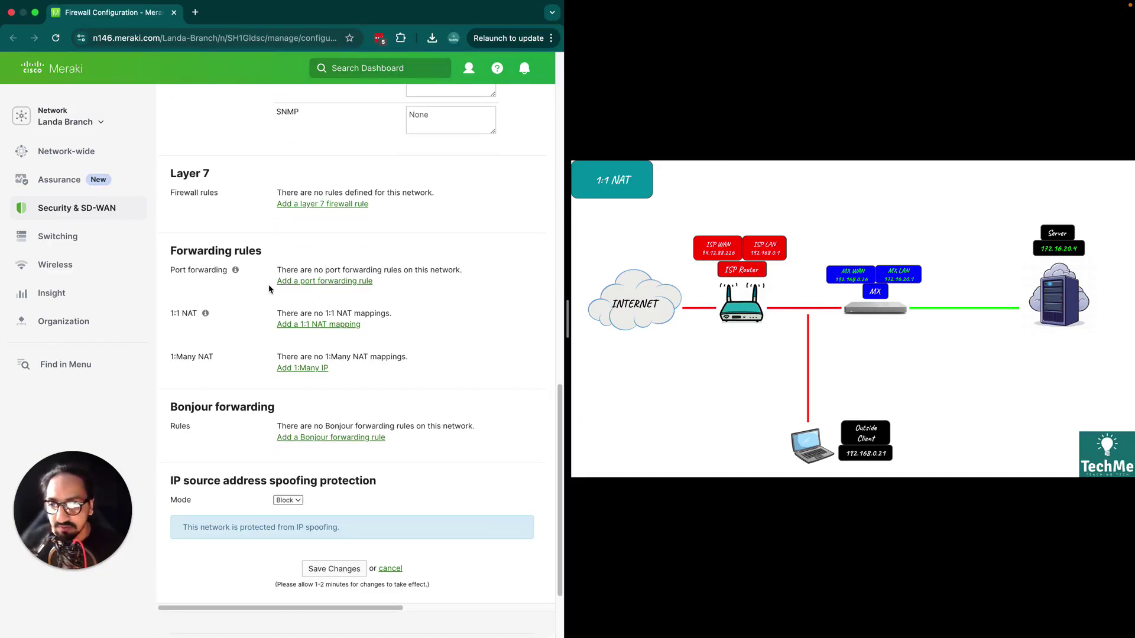
triple_click(191, 311)
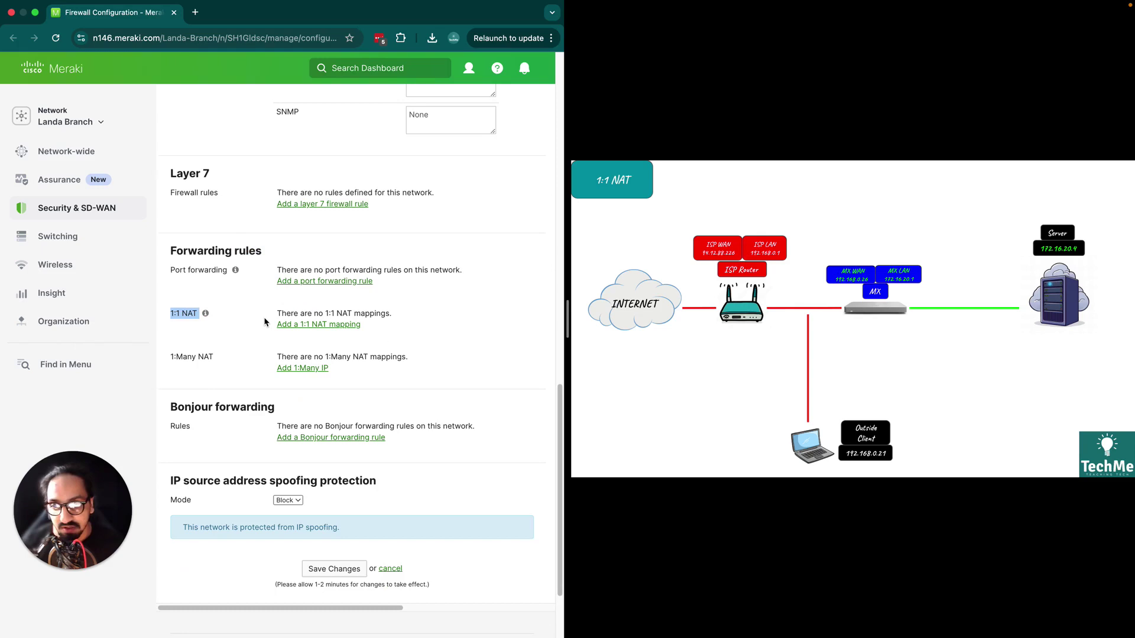
click(426, 318)
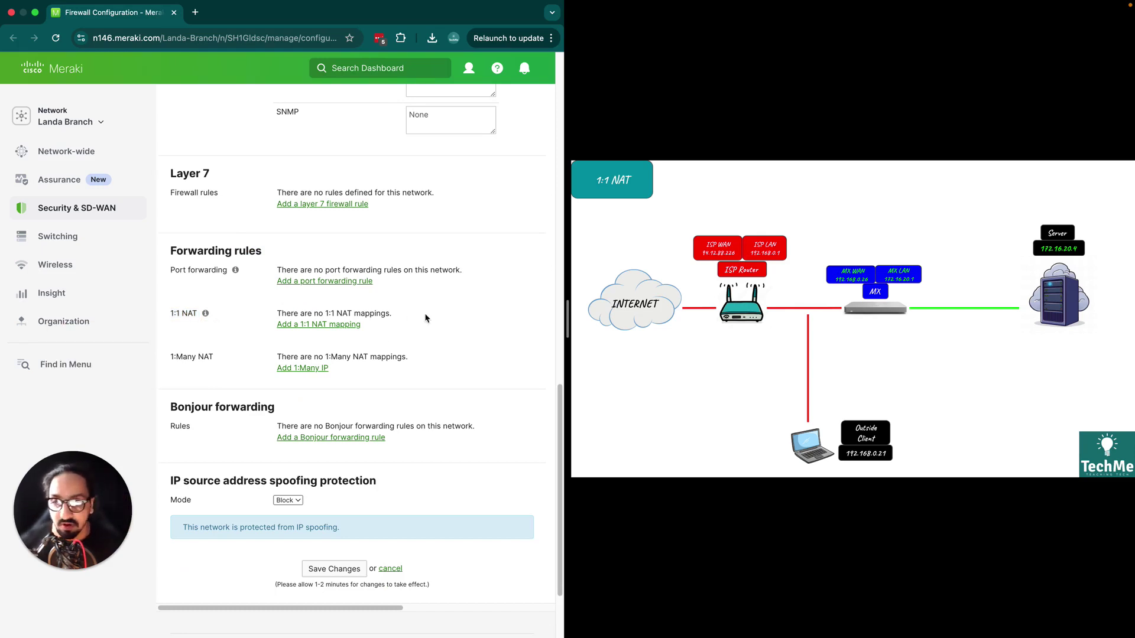
Add a new 1:1 NAT mapping and name it 'Video Server'
click(315, 325)
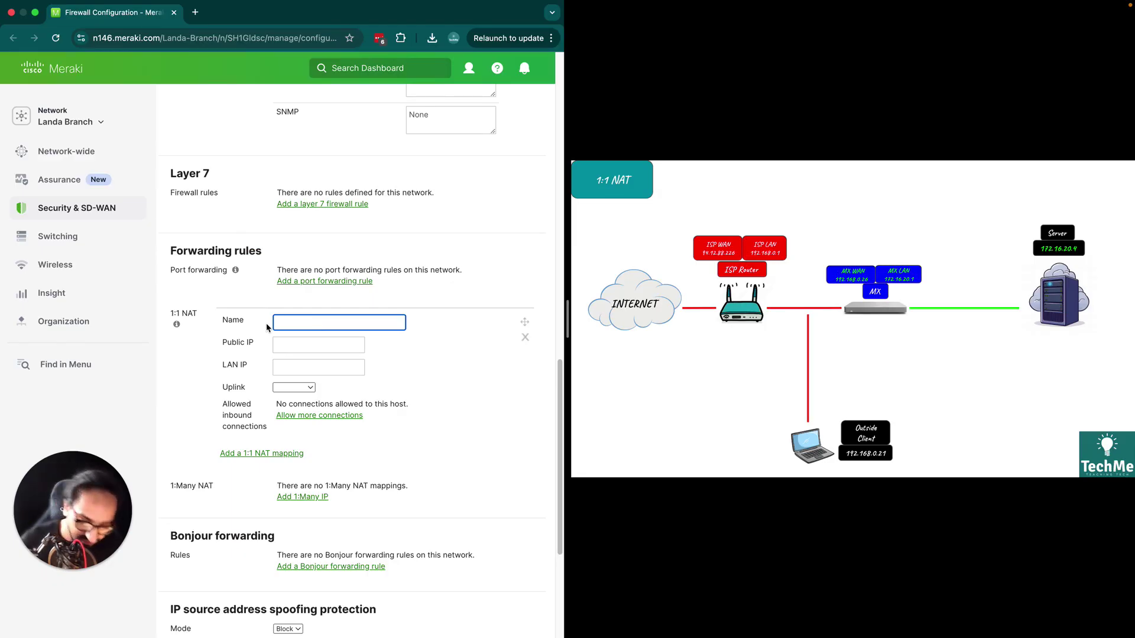
text(V)
key(Caps_Lock)
text(id)
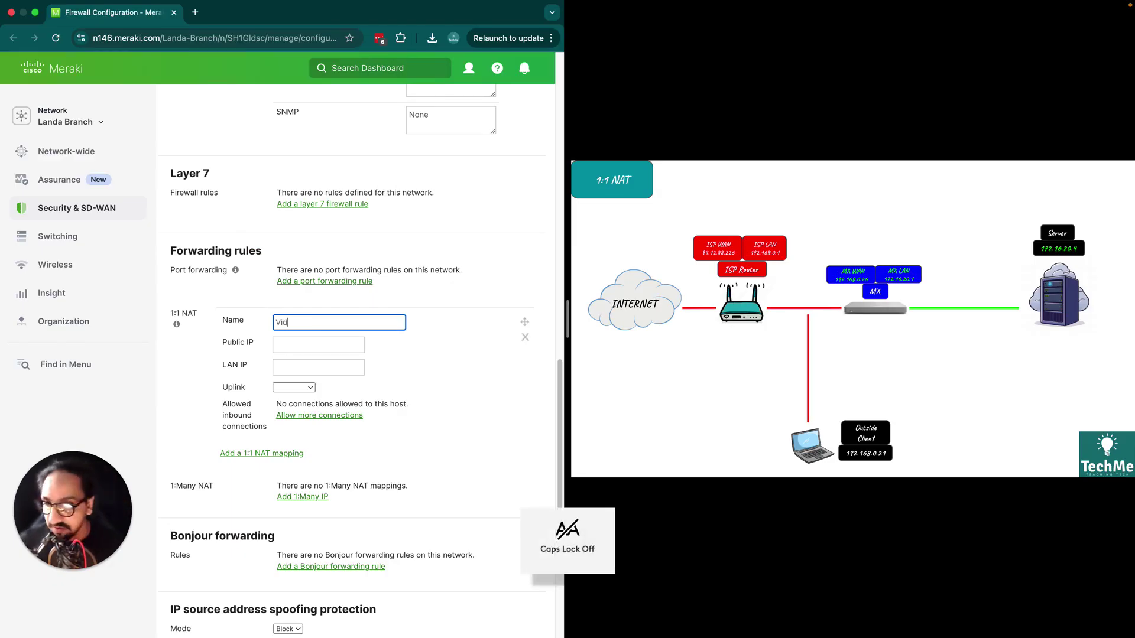
text(eo Serevr)
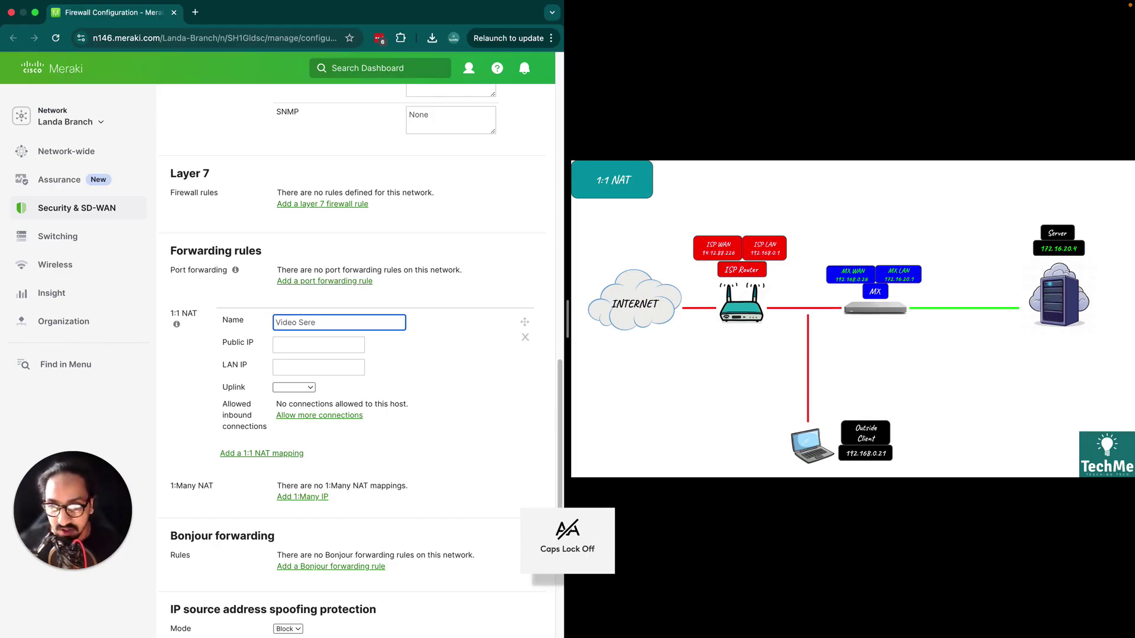
key(BackSpace)
text(ver)
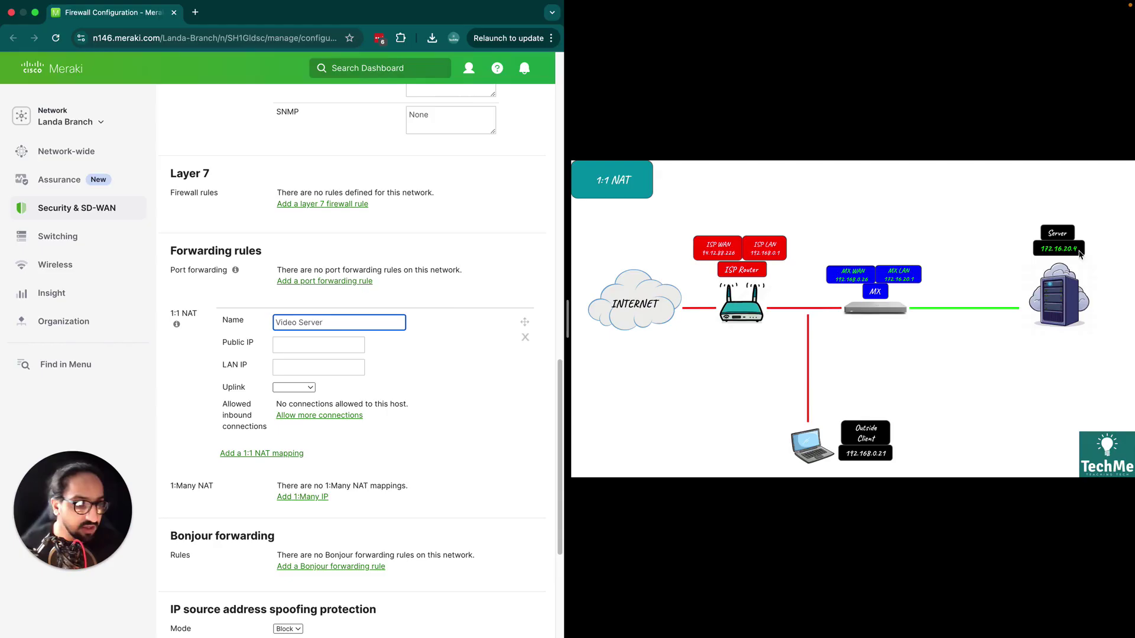
Circle the server on the diagram, then place focus in the mapping's Public IP field
drag(1082, 256, 1102, 260)
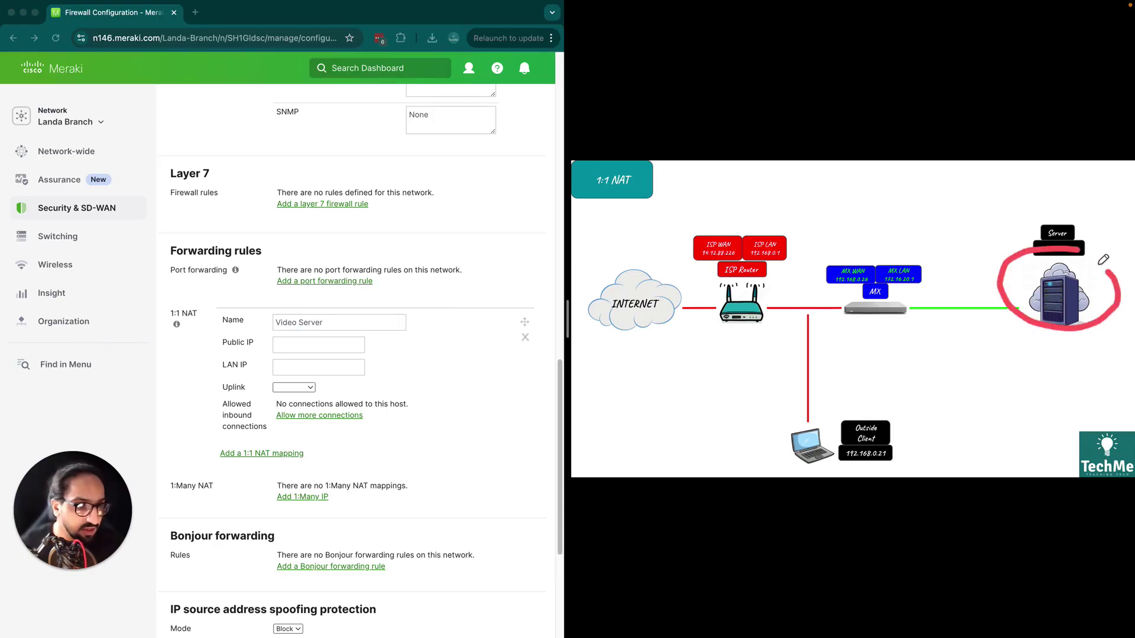
click(348, 350)
click(348, 347)
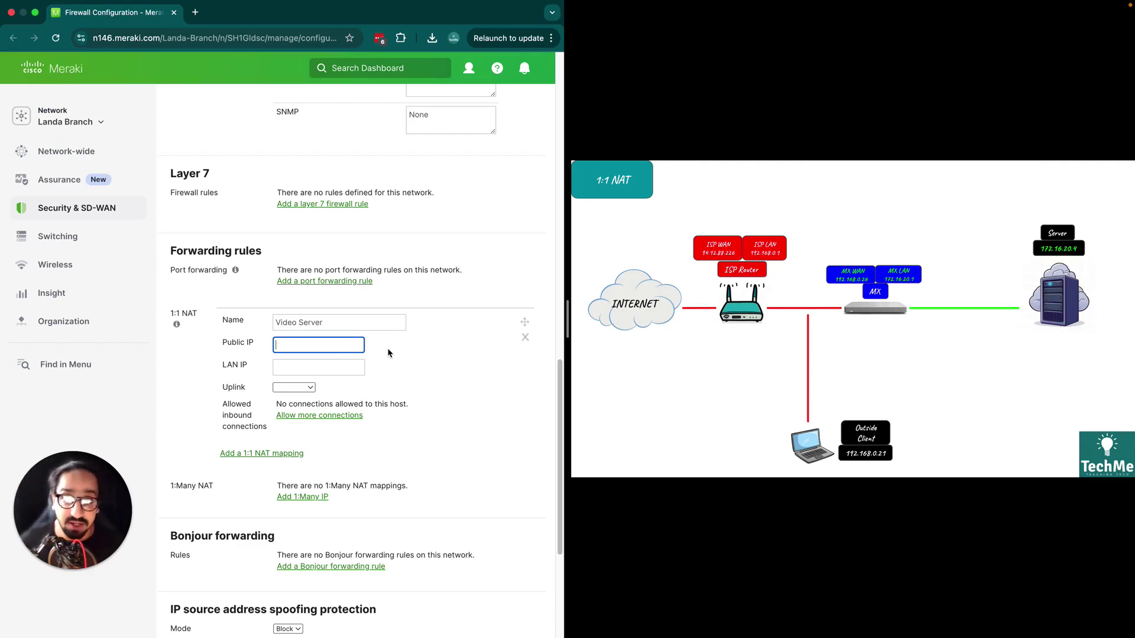
scroll(387, 353, right, 2)
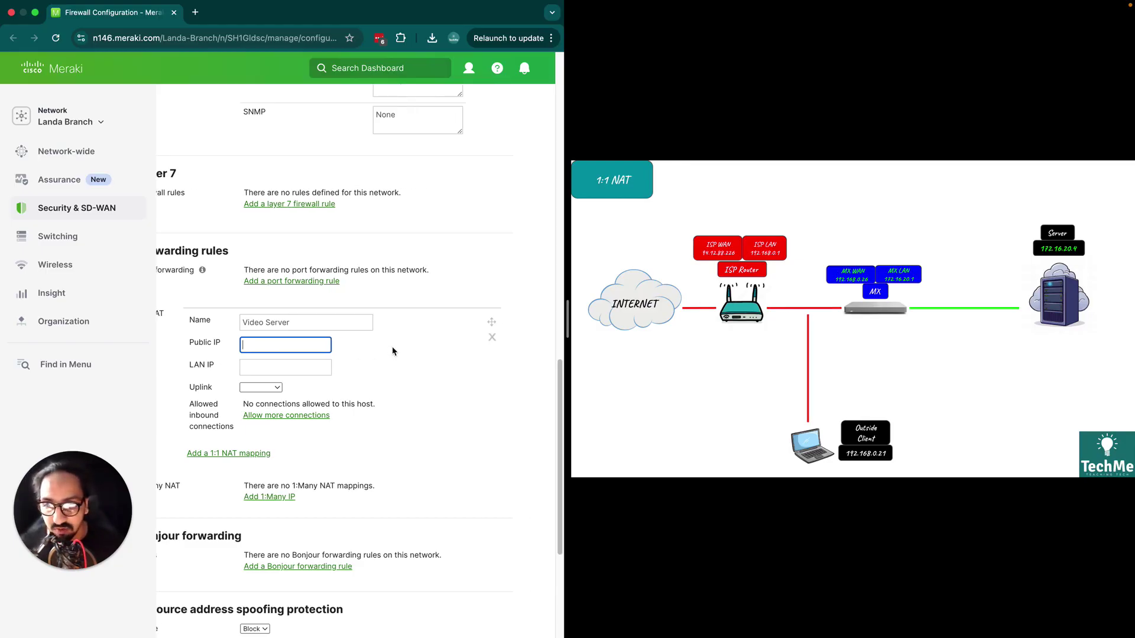
click(392, 351)
scroll(392, 351, left, 2)
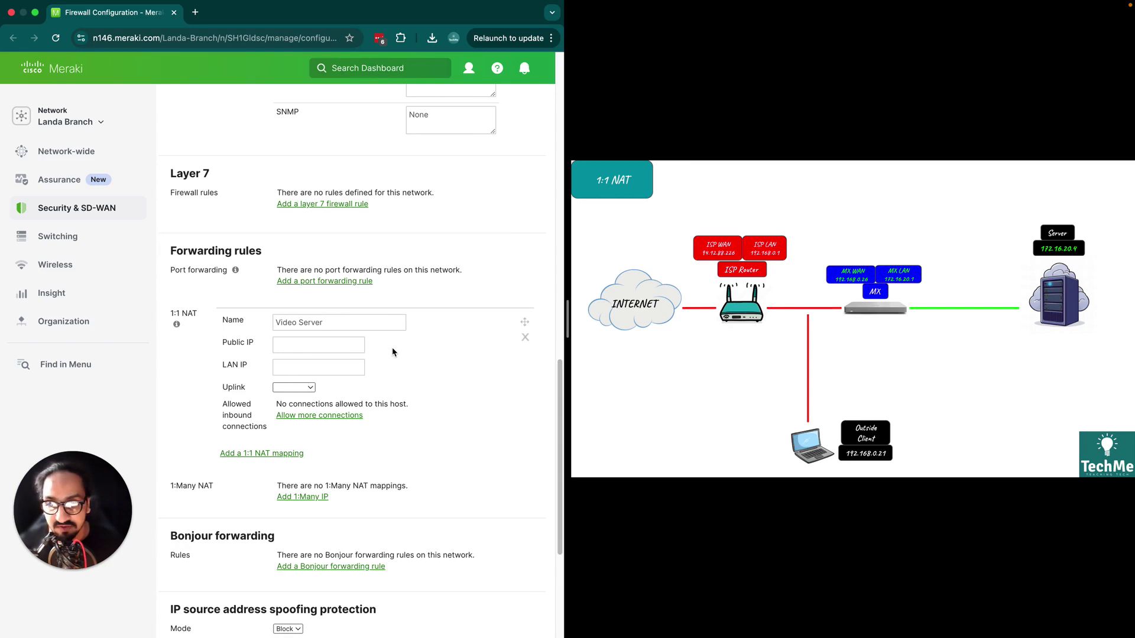
Mark the MX WAN address, ISP-to-client path and MX LAN side, then clear the annotations
mouse_move(837, 255)
mouse_down()
mouse_move(822, 294)
mouse_move(866, 243)
mouse_move(824, 257)
mouse_up()
mouse_move(743, 263)
mouse_down()
mouse_move(735, 414)
mouse_move(874, 466)
mouse_move(870, 296)
mouse_move(750, 271)
mouse_up()
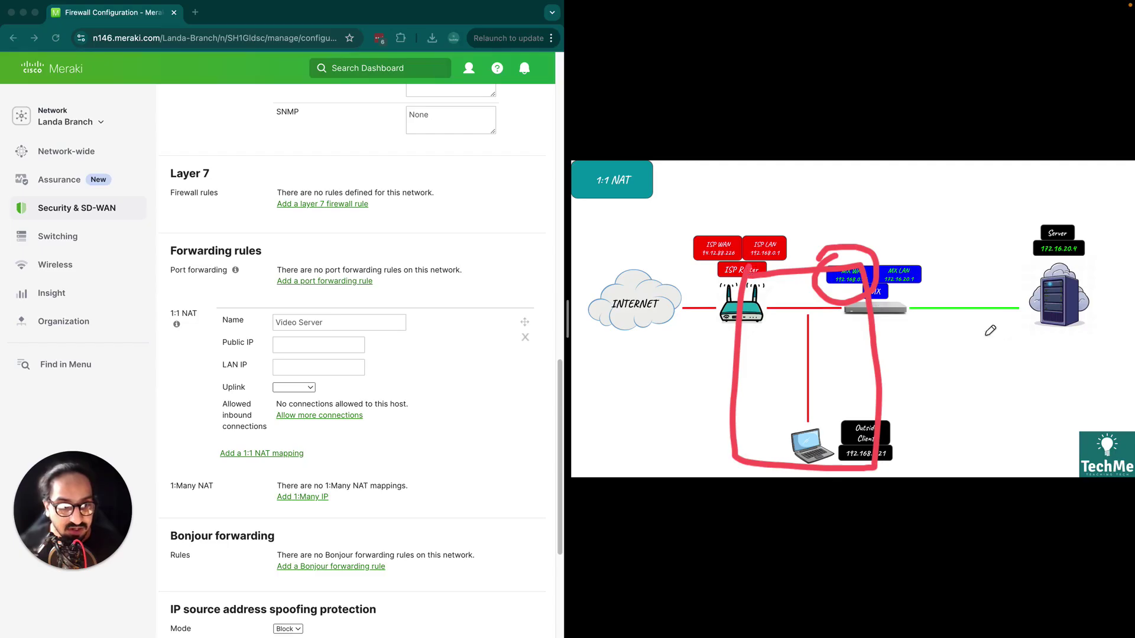
mouse_move(911, 272)
mouse_down()
mouse_move(996, 464)
mouse_move(1120, 359)
mouse_move(952, 235)
mouse_move(901, 243)
mouse_up()
key(Escape)
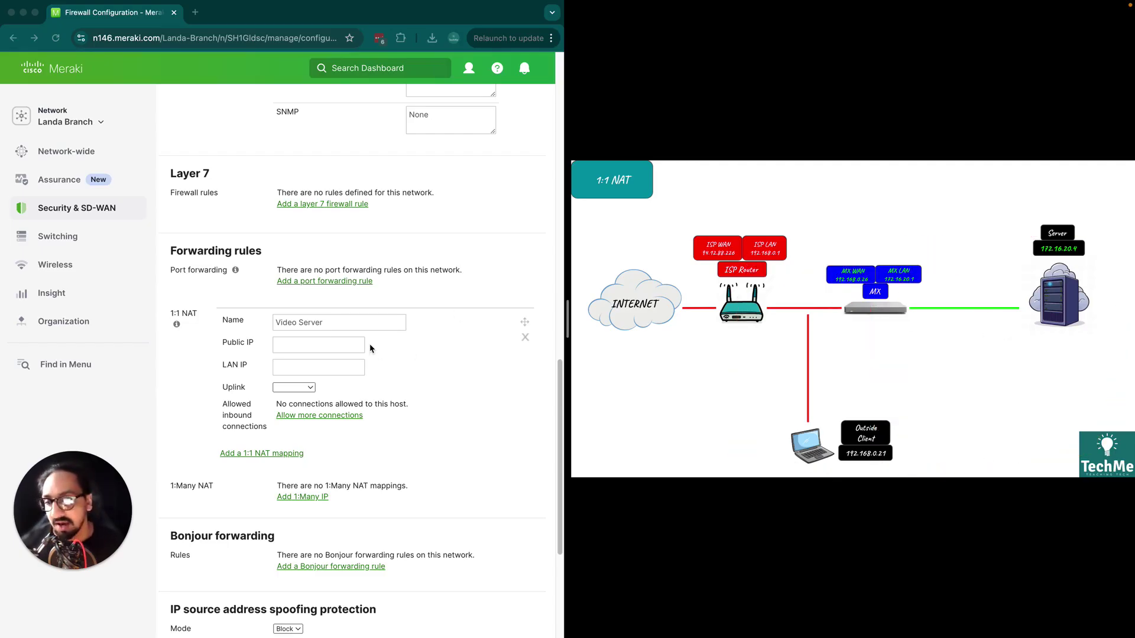
click(332, 345)
click(333, 343)
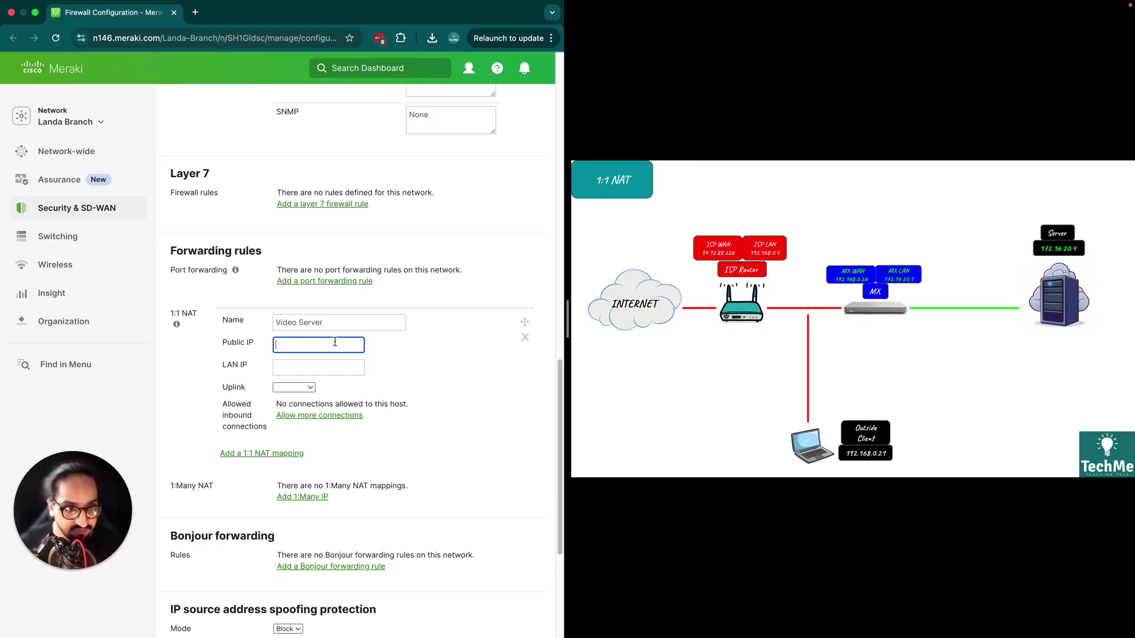
Enter Public IP 192.168.0.50 and LAN IP 172.16.20.4, underlining 172.16.20.4 on the diagram
text(192)
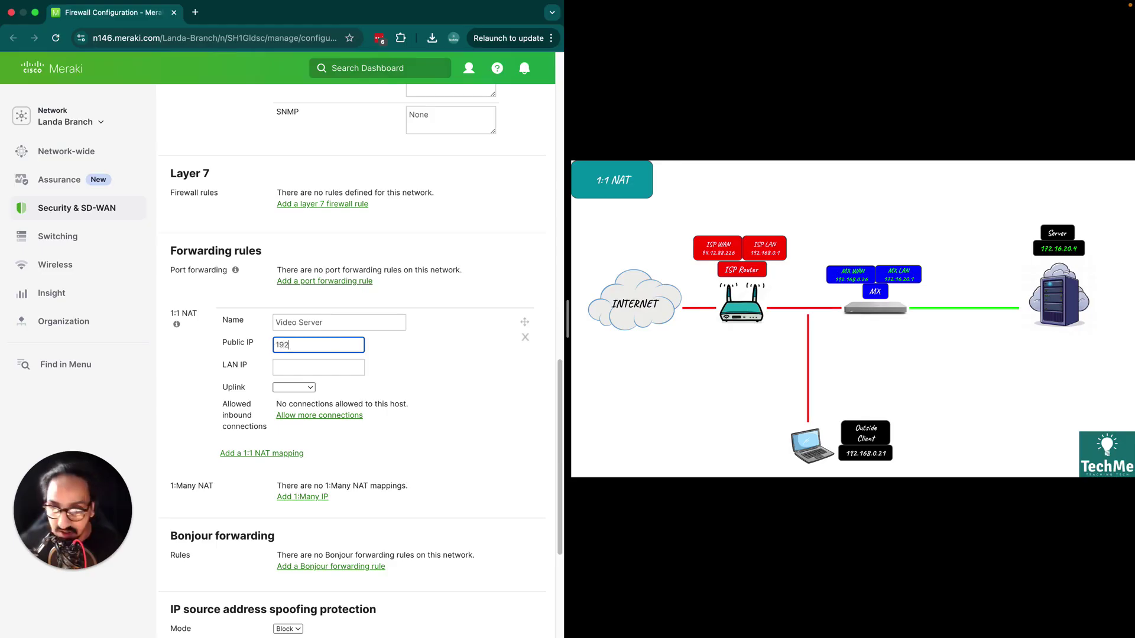
text(.16)
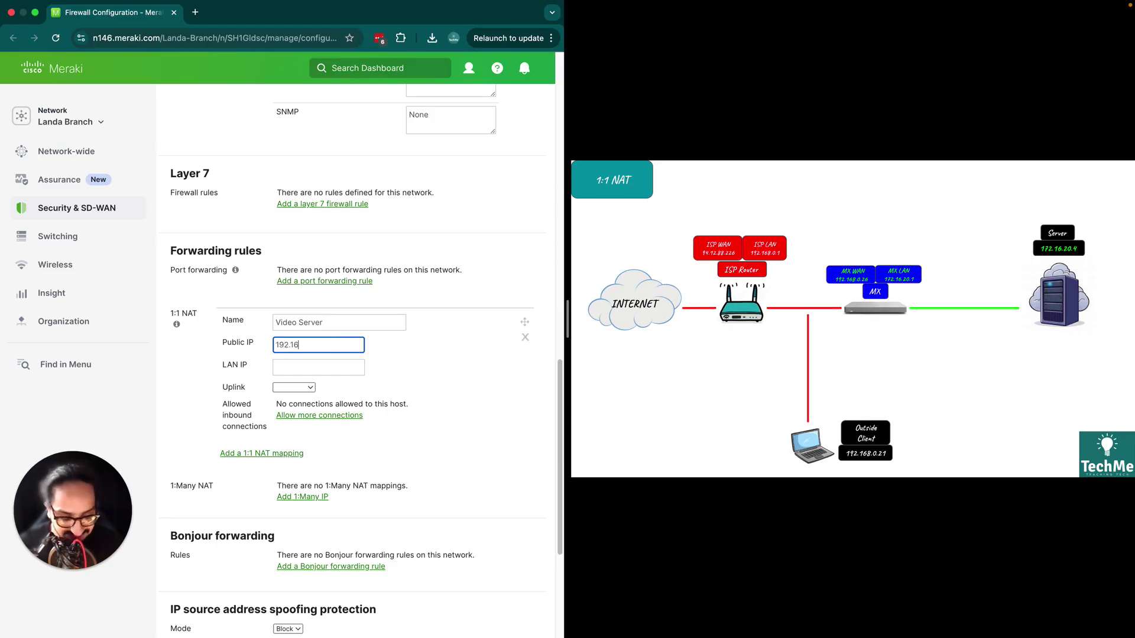
text(8.0.50)
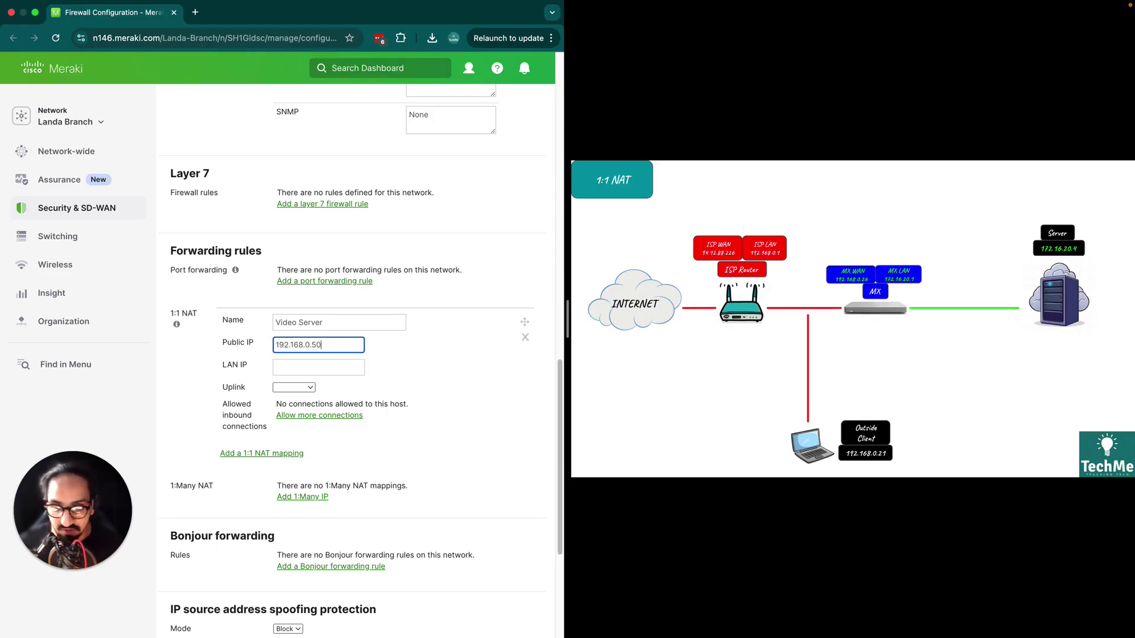
click(276, 369)
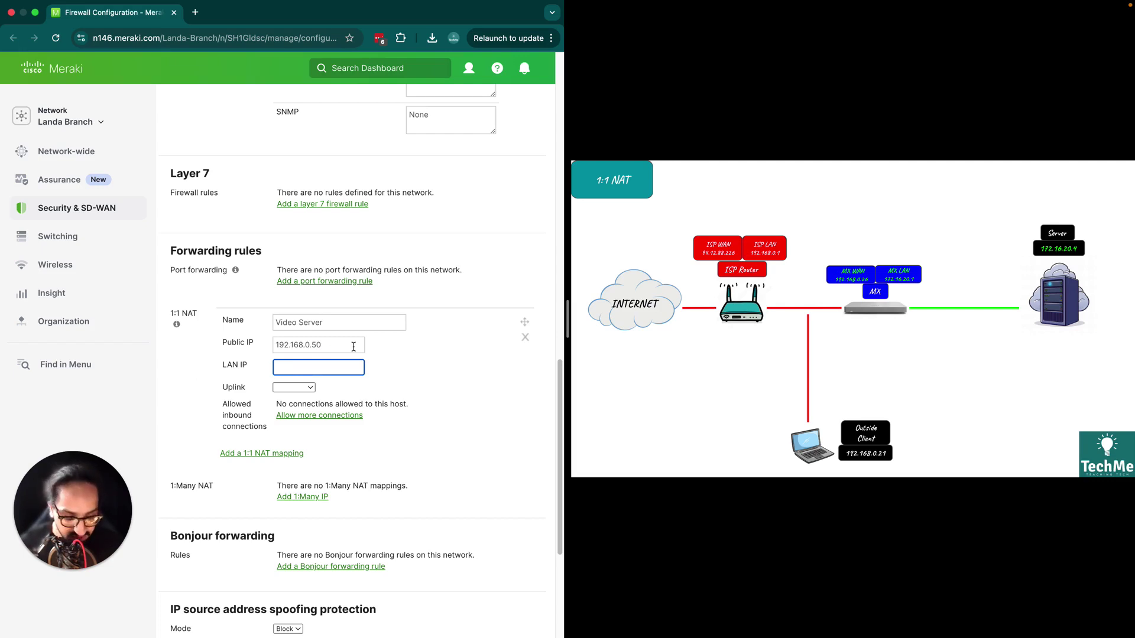
text(172.1)
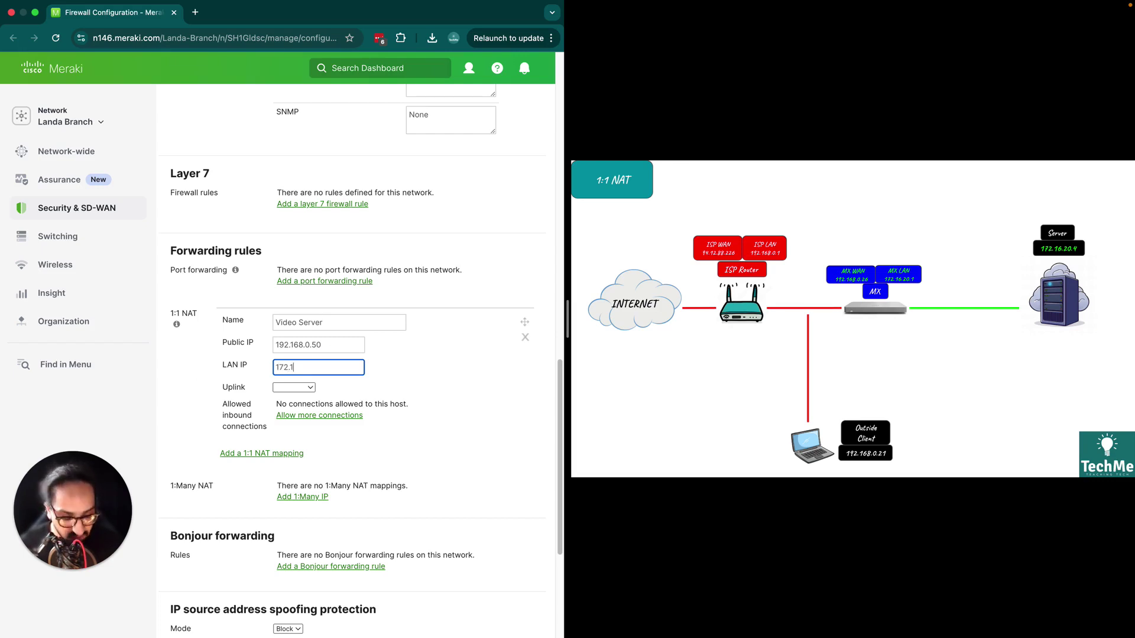
text(6.20)
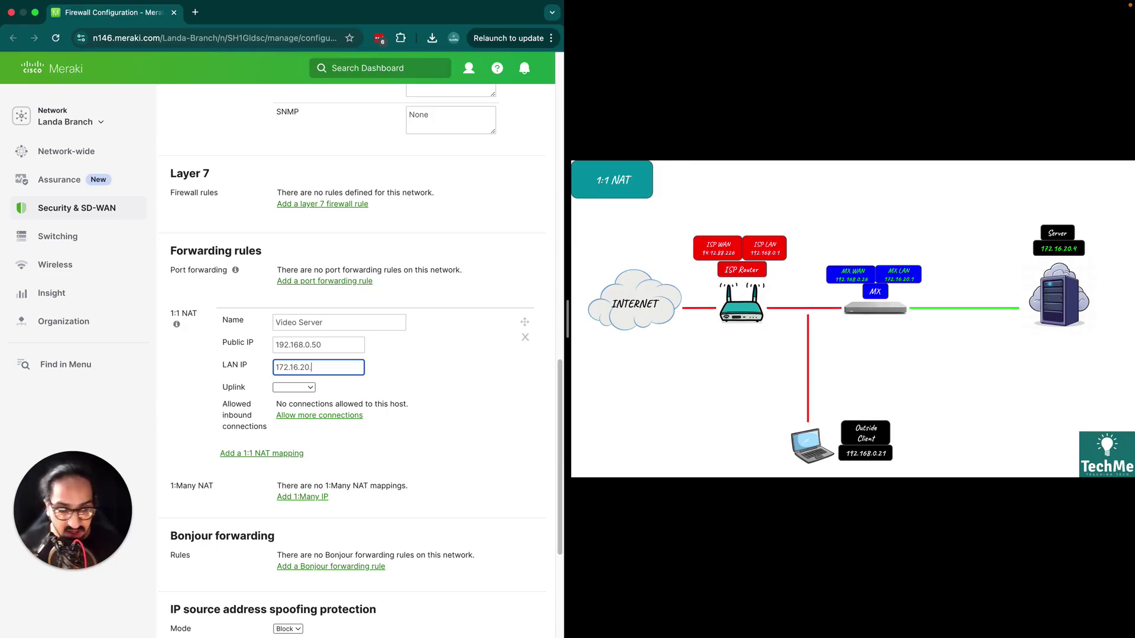
text(.4)
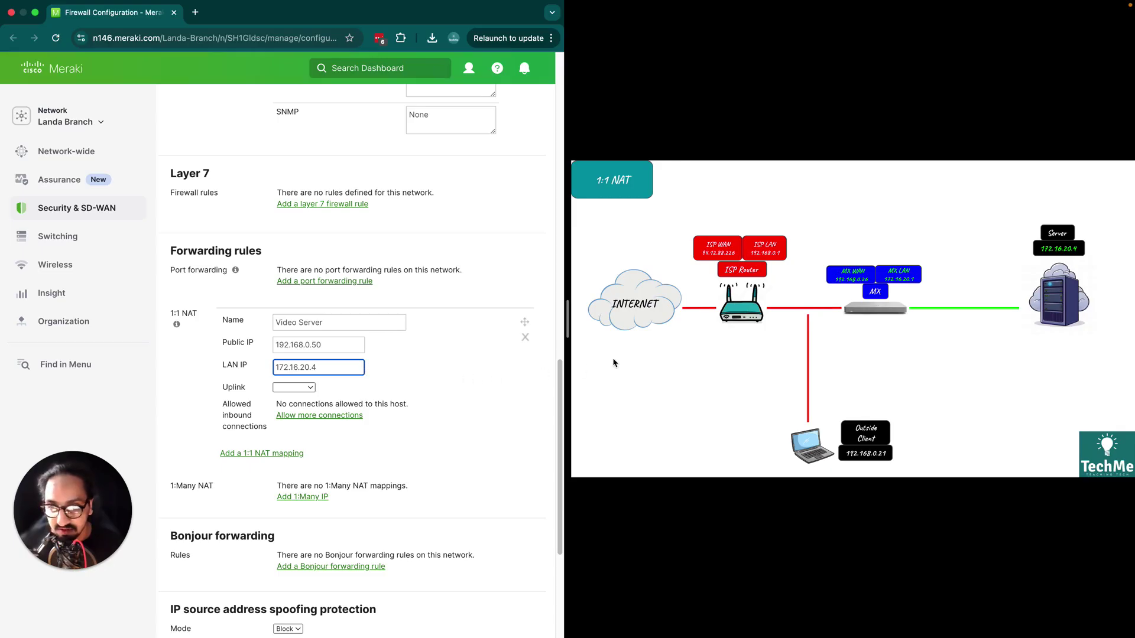
drag(1028, 265, 1083, 261)
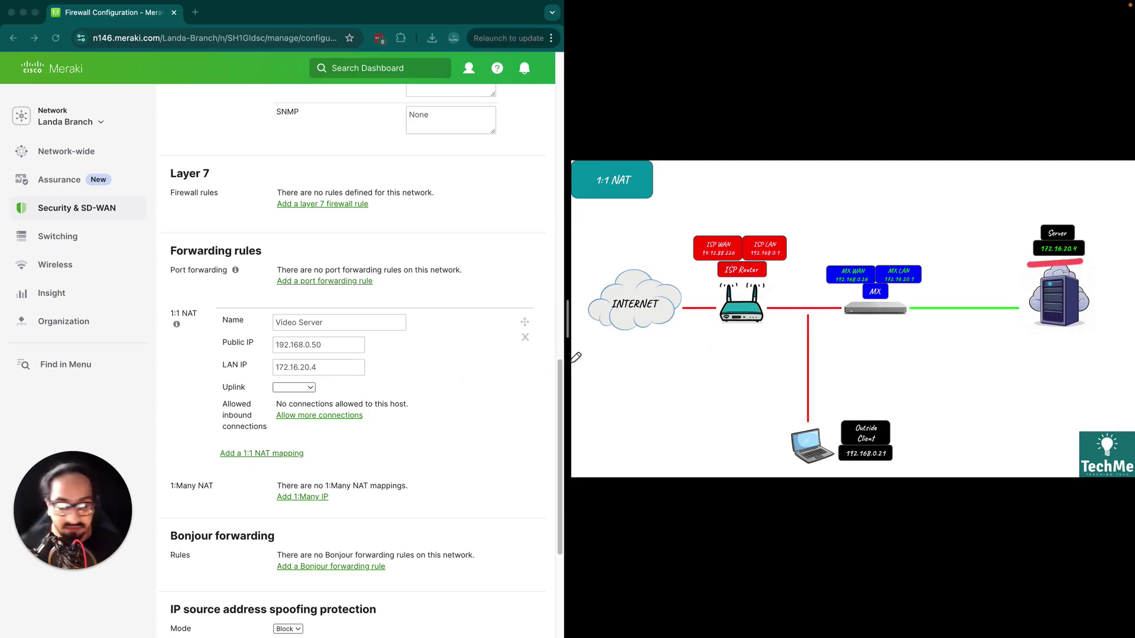
Choose Internet 1 as the Video Server uplink and review the no-inbound-connections note
click(296, 390)
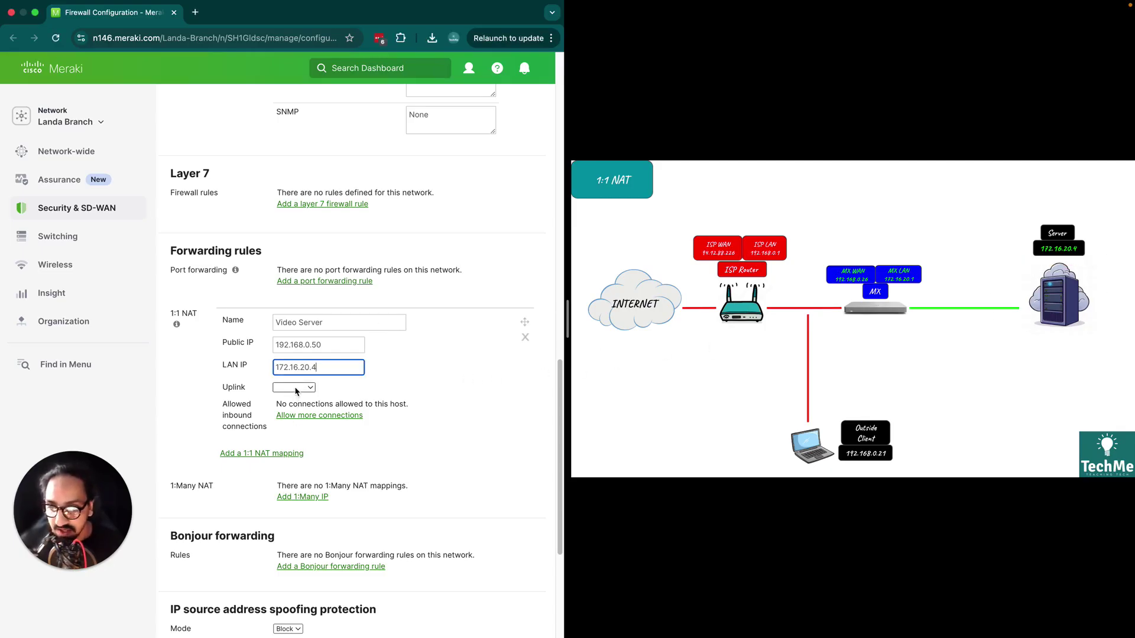
click(296, 390)
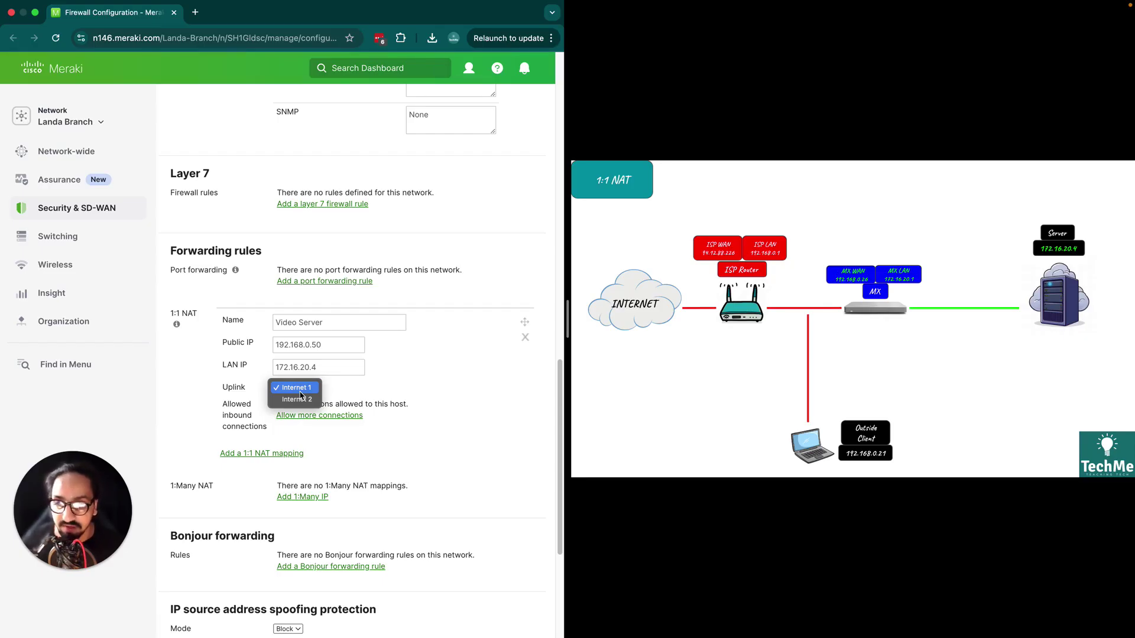
click(301, 390)
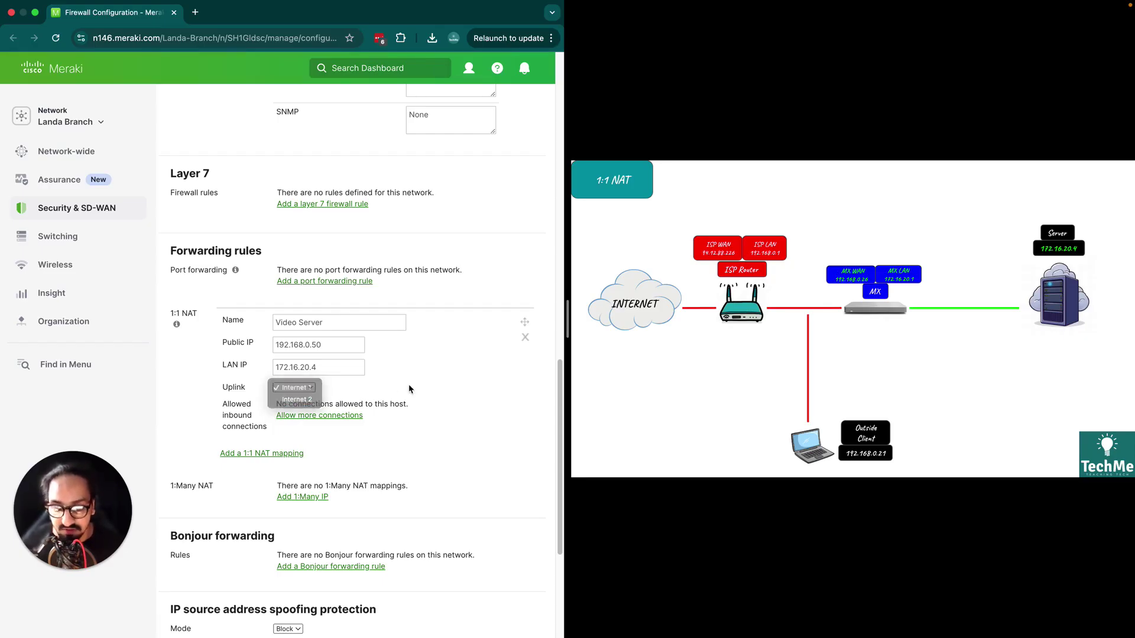
click(301, 389)
click(293, 384)
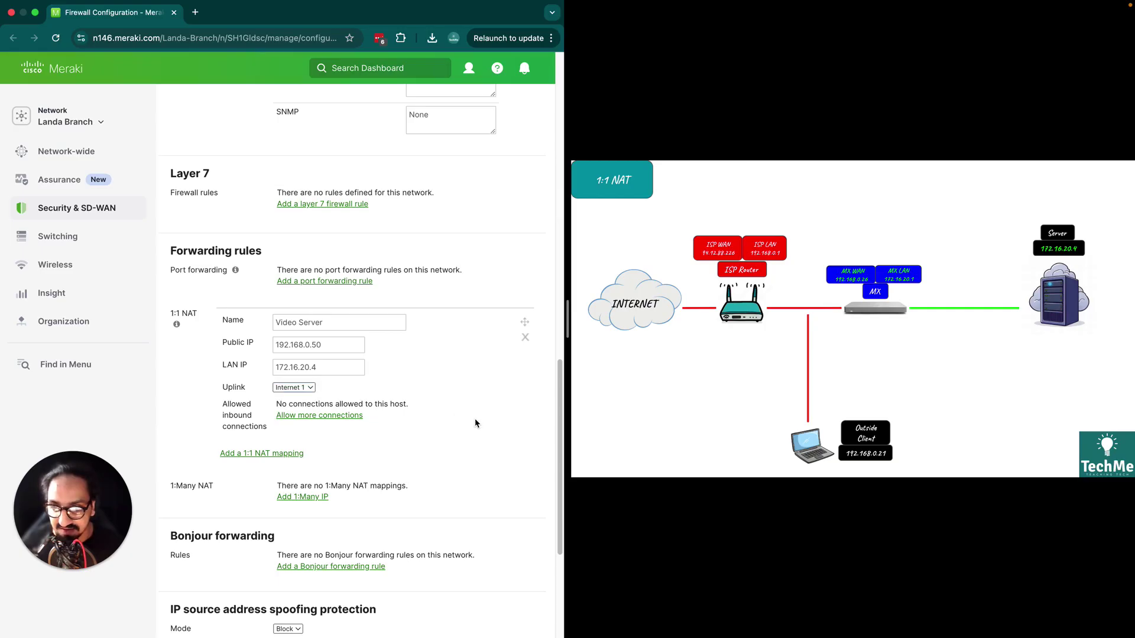
triple_click(244, 421)
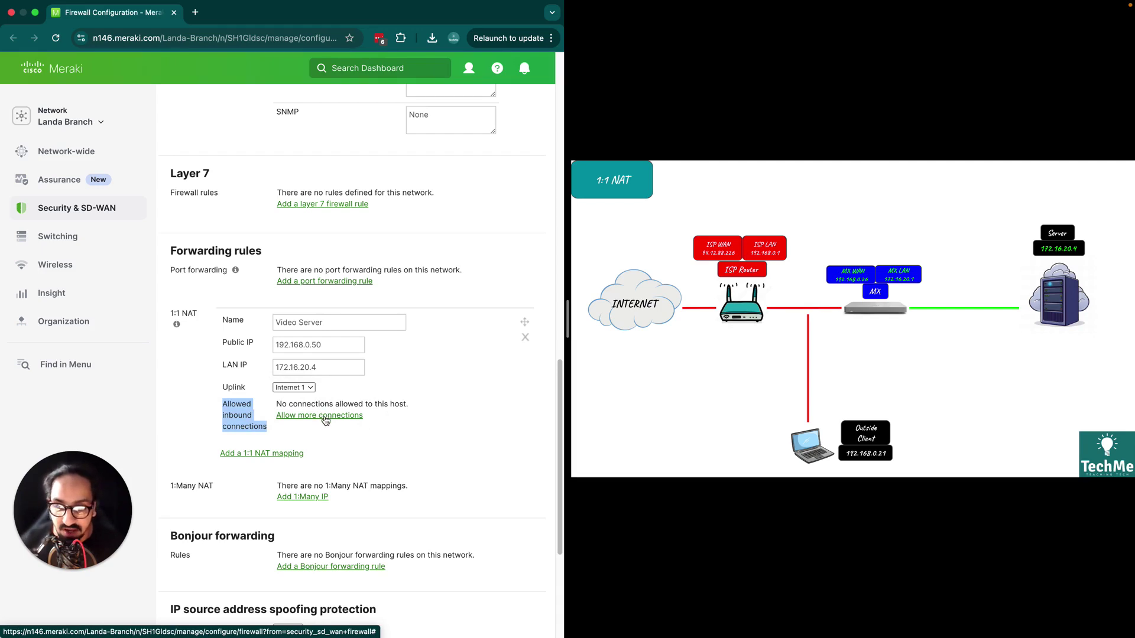
triple_click(347, 404)
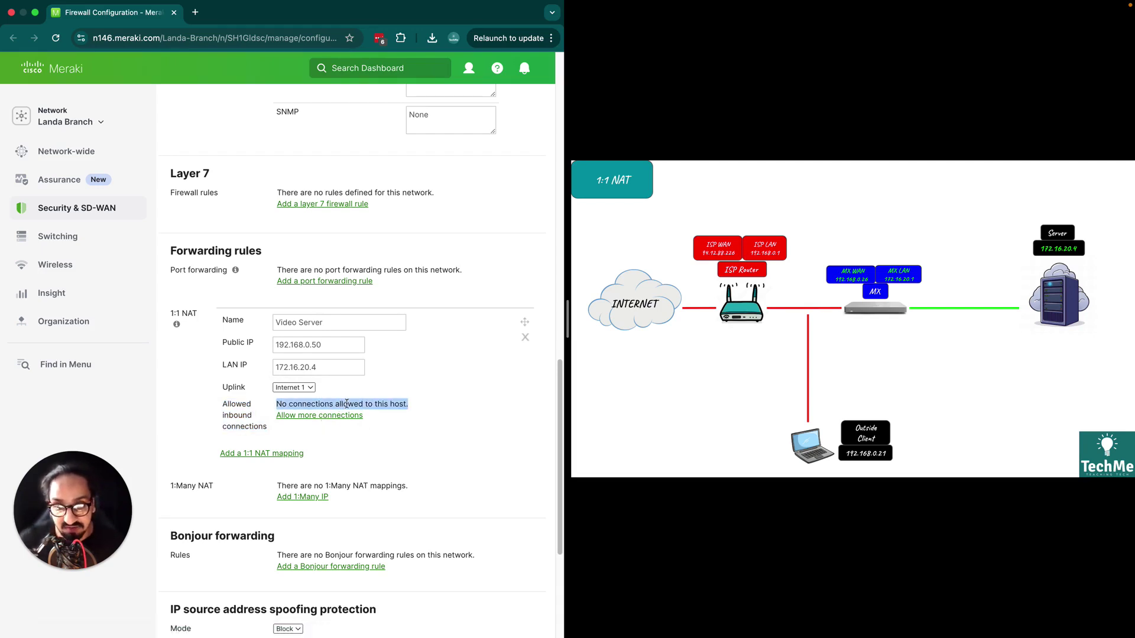
click(378, 421)
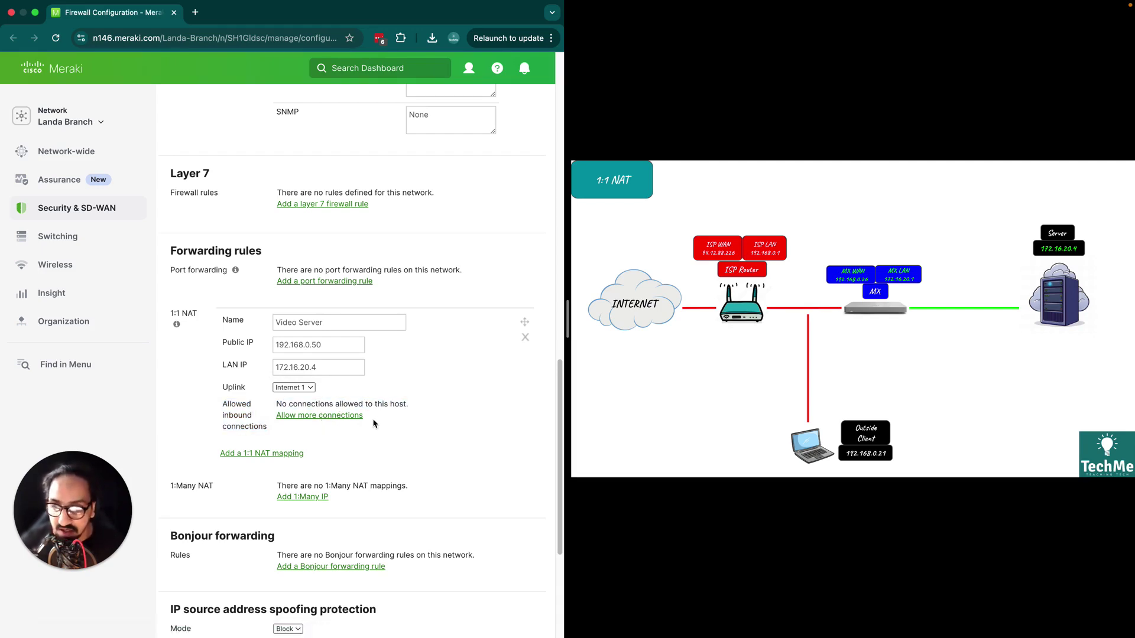
Add an allowed inbound connection row with its protocol set to Any
click(329, 417)
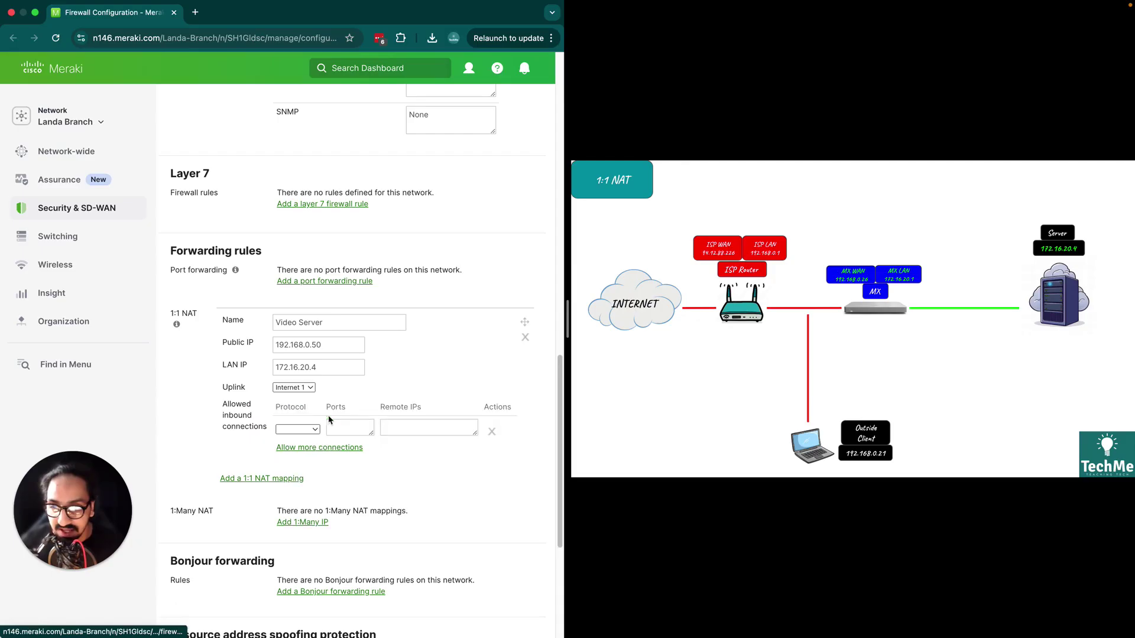
double_click(288, 409)
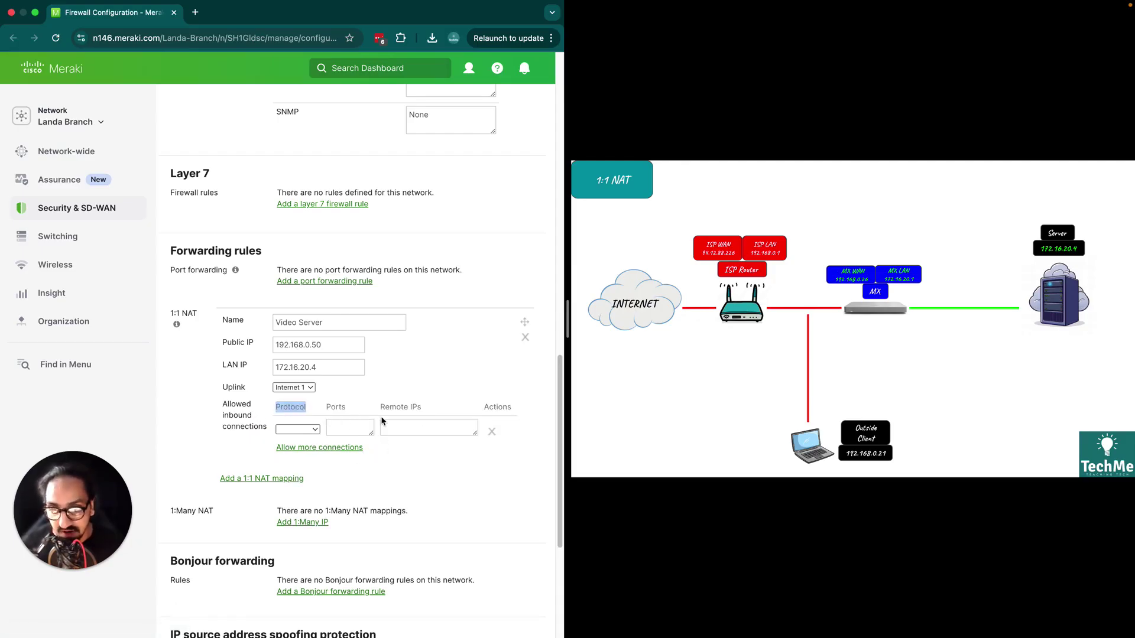
click(313, 430)
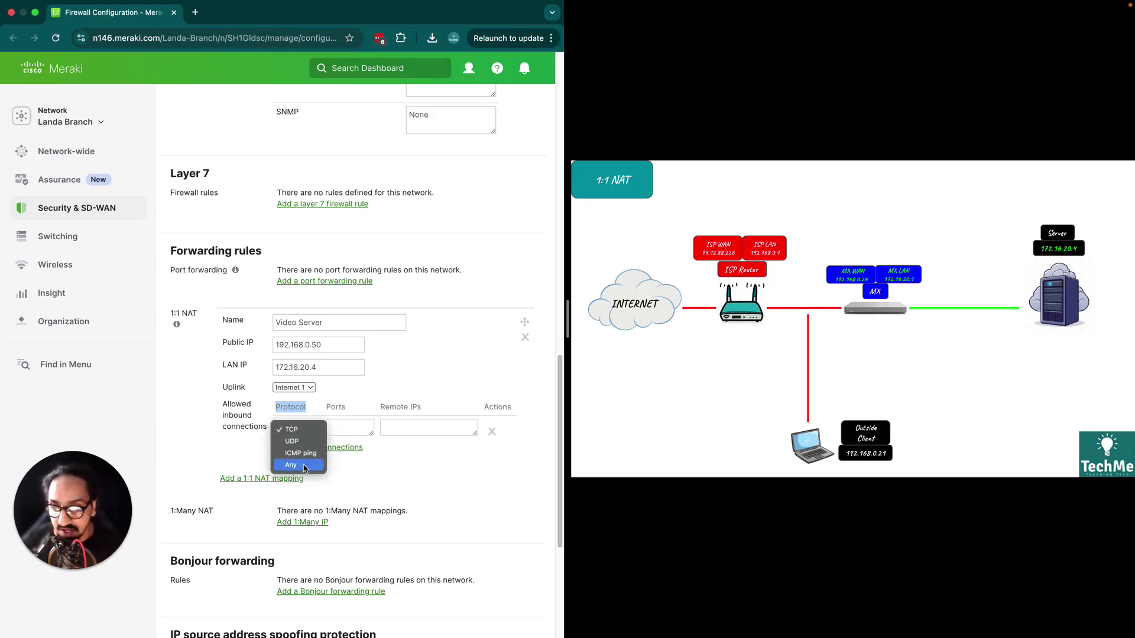
click(298, 465)
double_click(334, 417)
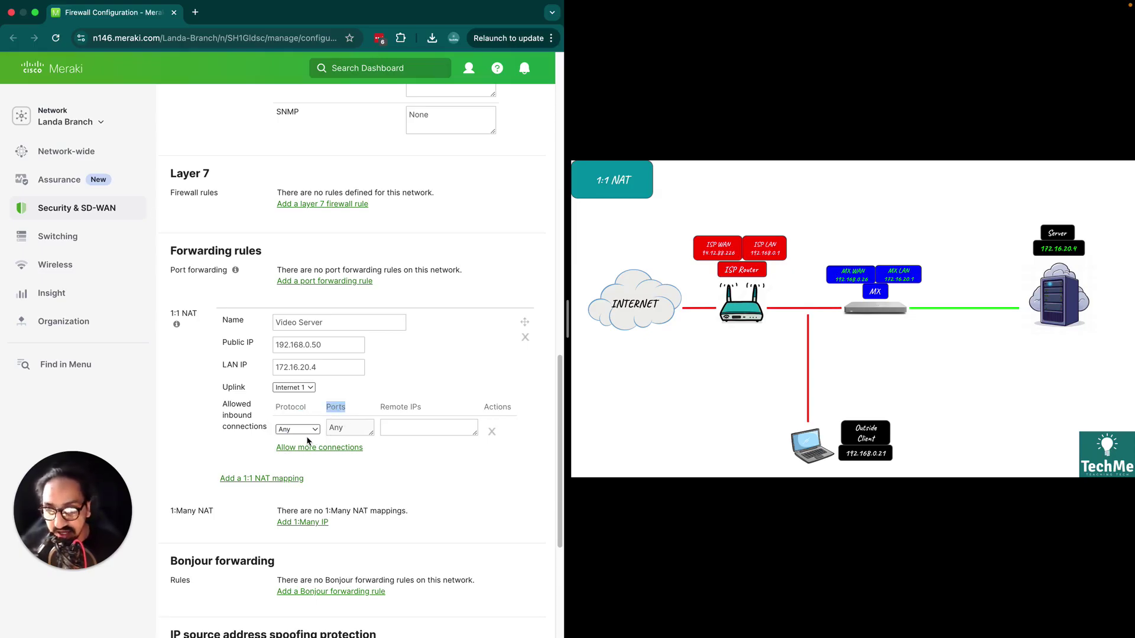
click(345, 431)
Keep protocol and ports at Any and enter Any for the remote IPs
click(298, 428)
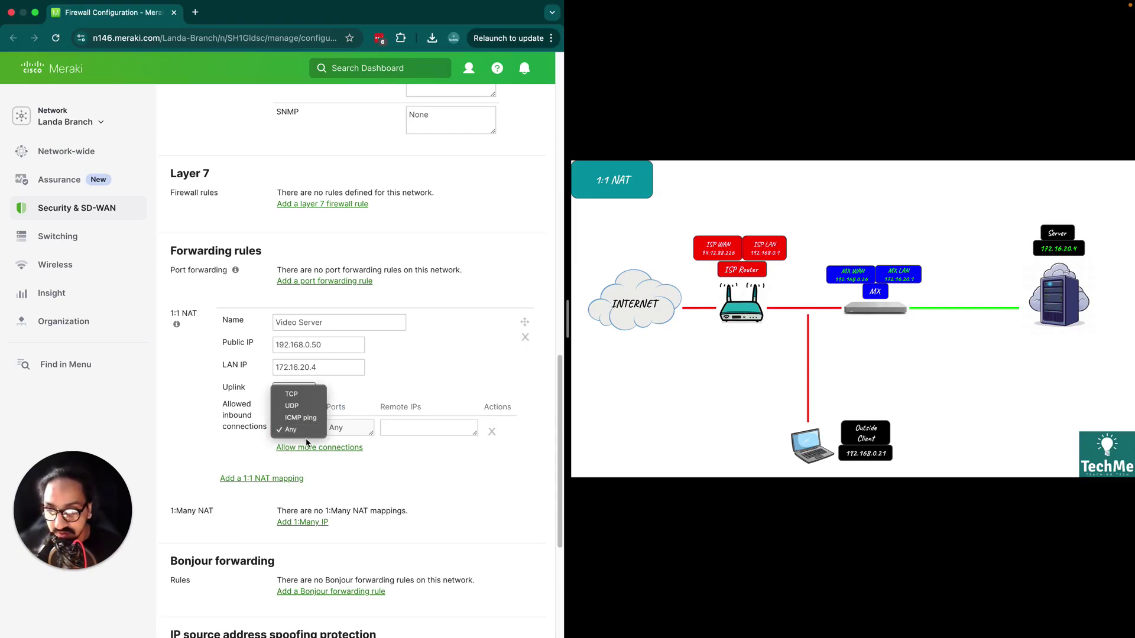
click(298, 395)
click(351, 426)
double_click(351, 426)
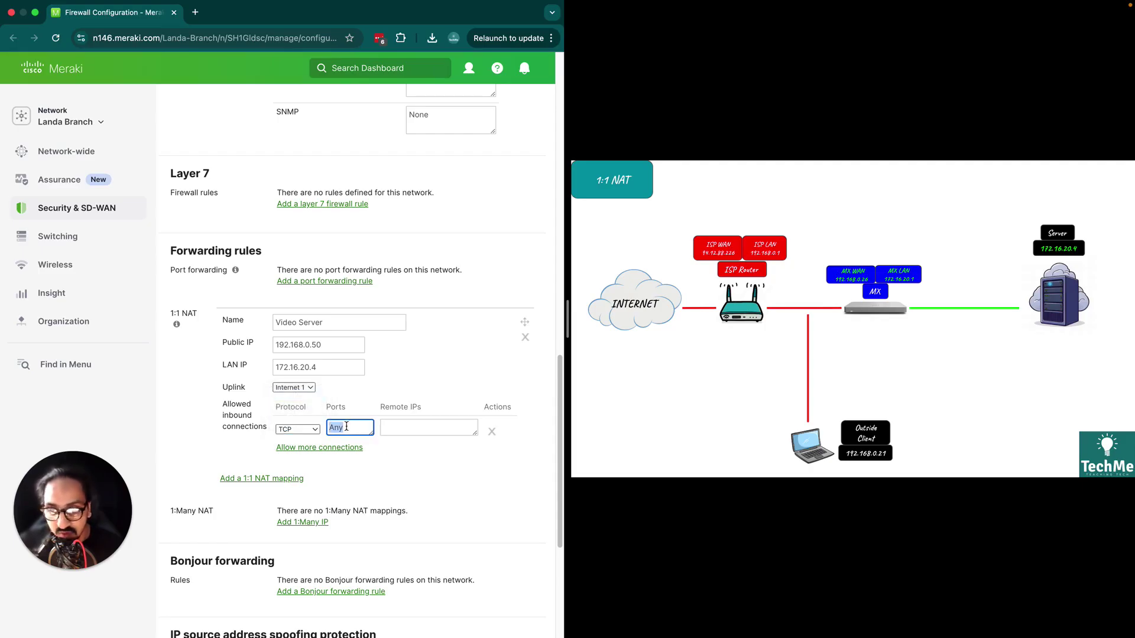
click(315, 435)
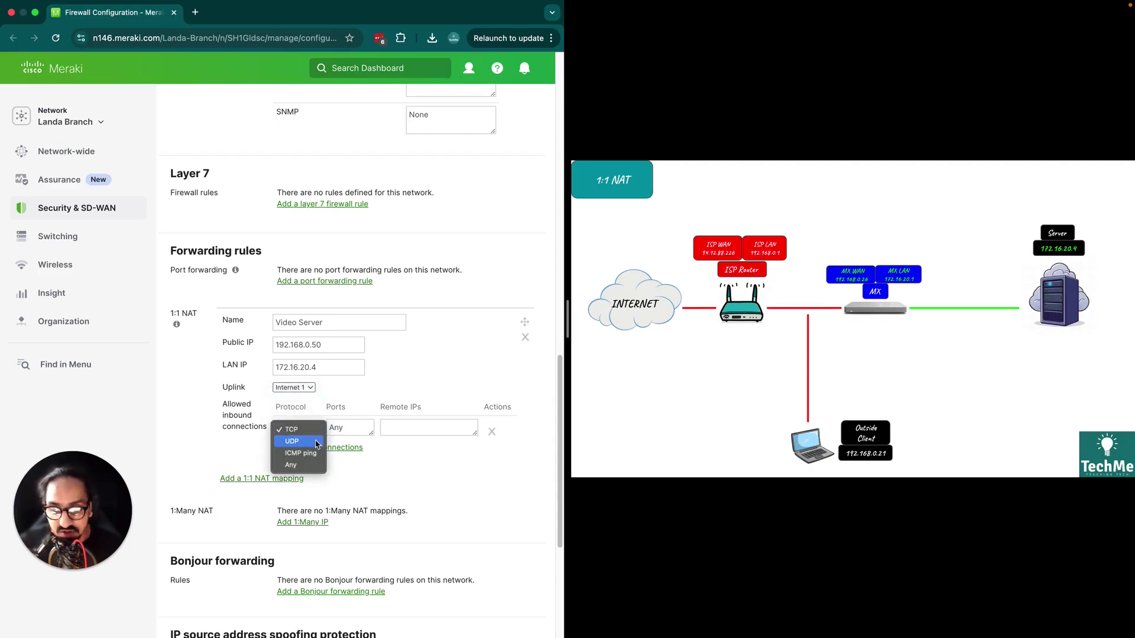
click(296, 467)
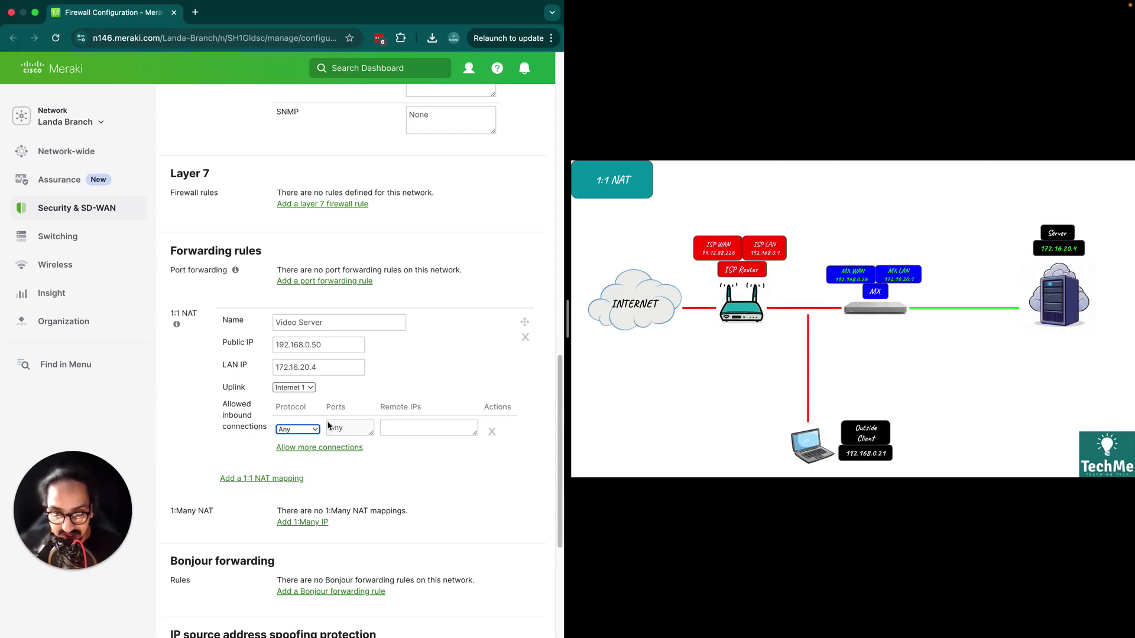
click(408, 429)
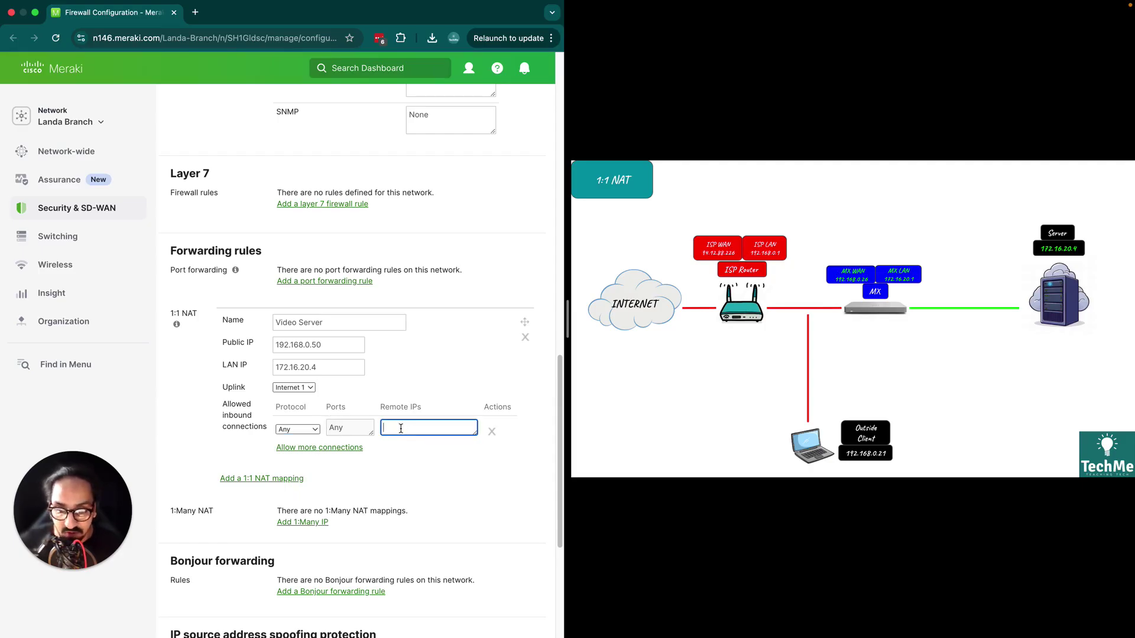
text(Any)
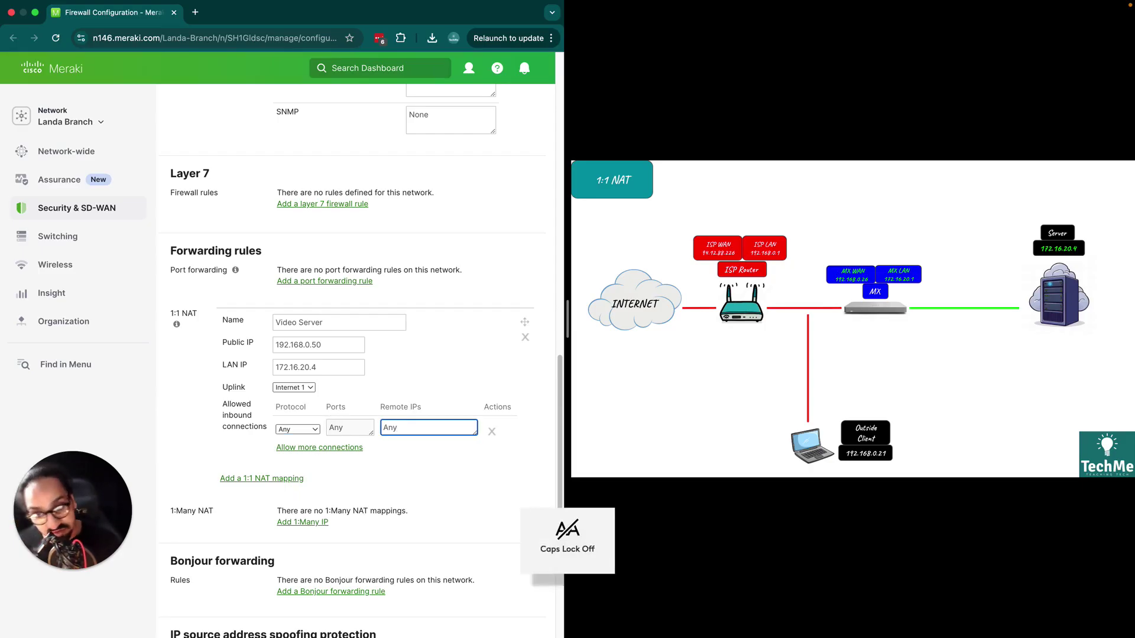
click(440, 488)
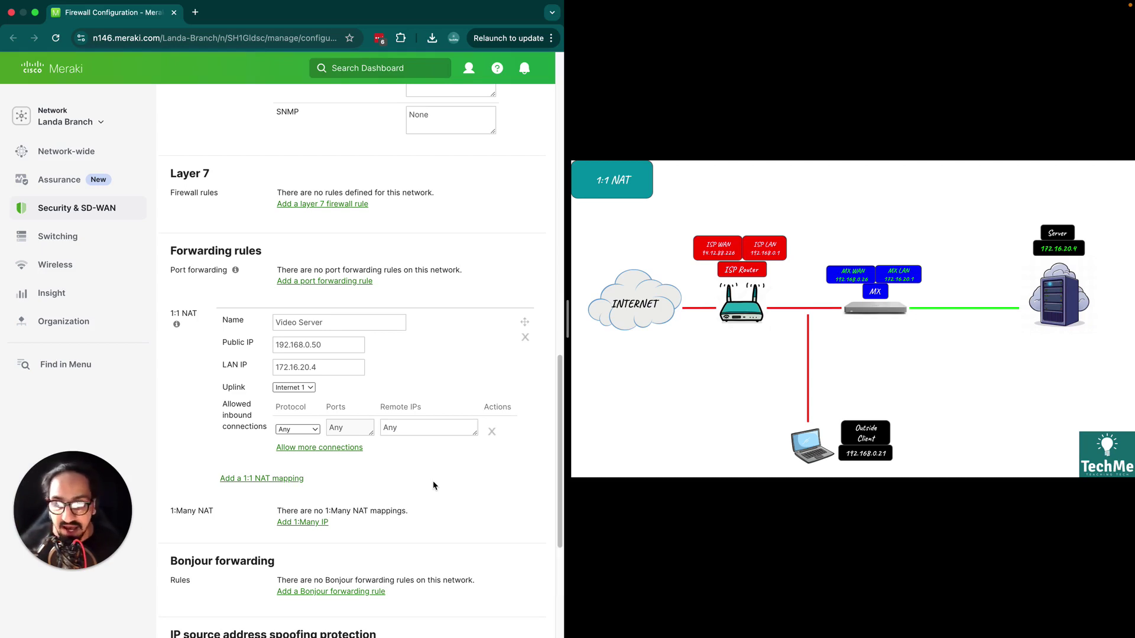
Scroll to the bottom of the Firewall page and save the changes
scroll(430, 480, down, 5)
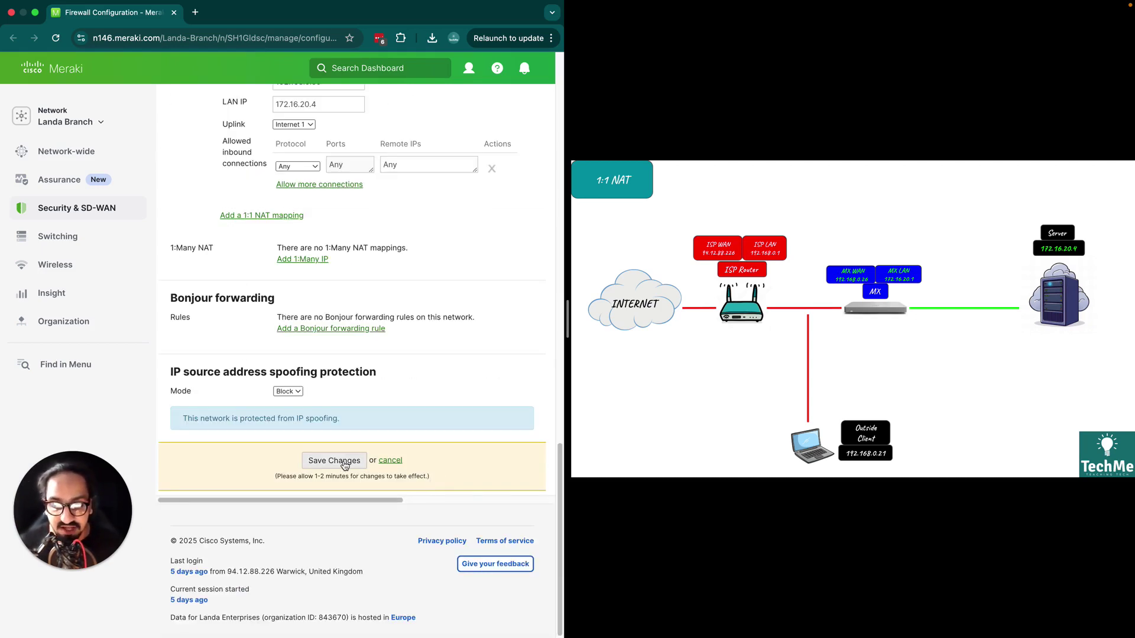
click(344, 465)
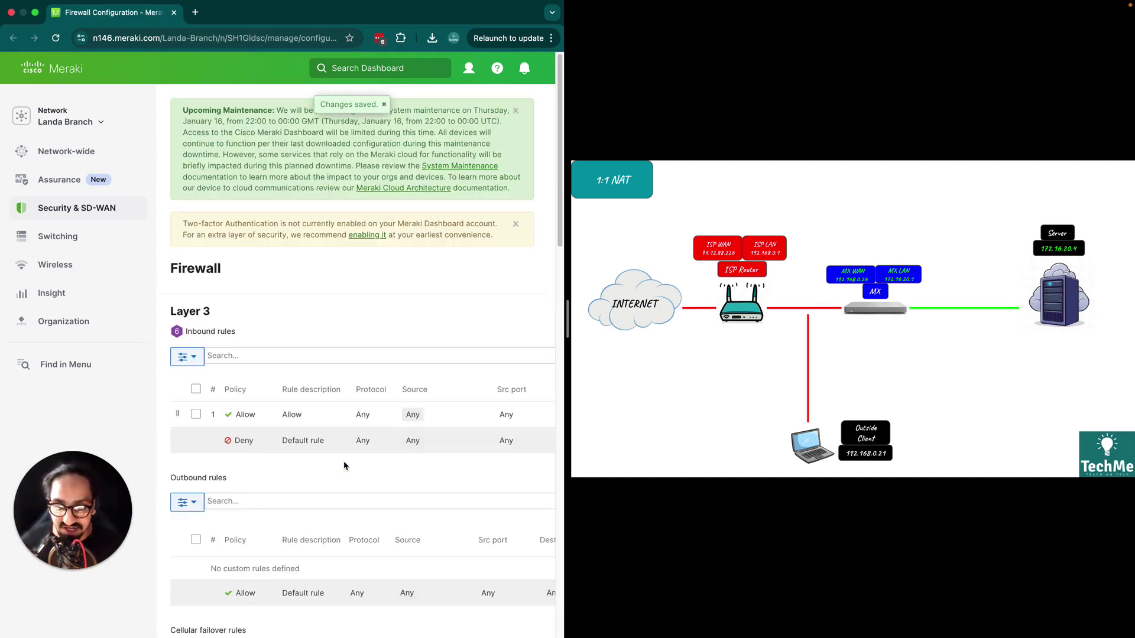
scroll(362, 354, down, 15)
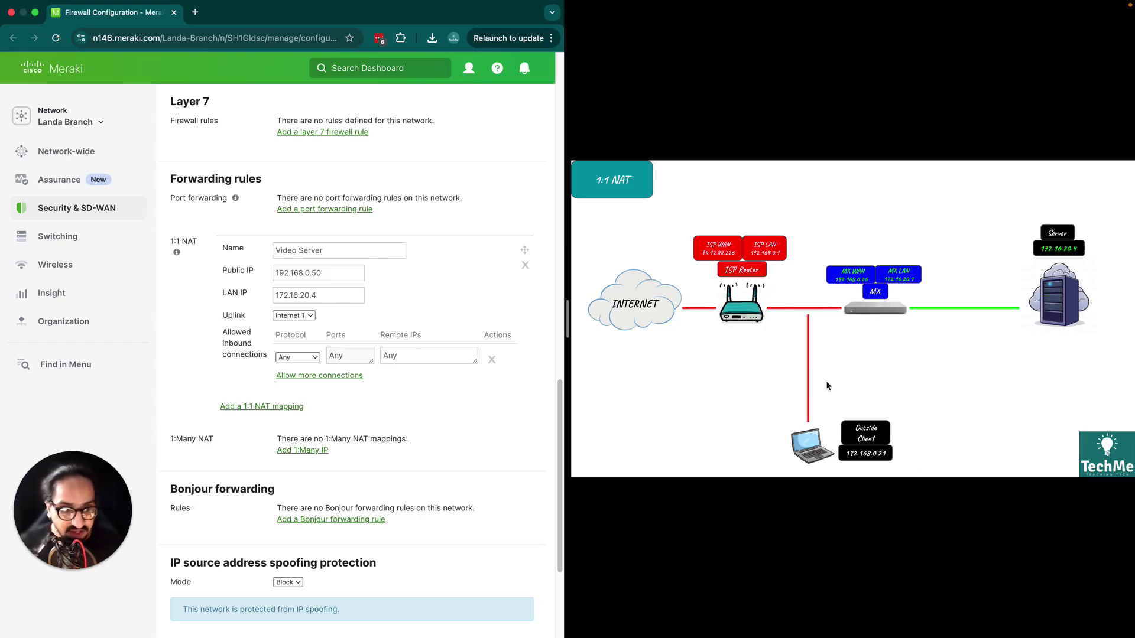
Annotate the diagram: write 192 and circle the Server and the Outside Client laptop
click(824, 199)
mouse_move(823, 199)
mouse_down()
mouse_move(874, 204)
mouse_move(901, 190)
mouse_move(911, 207)
mouse_up()
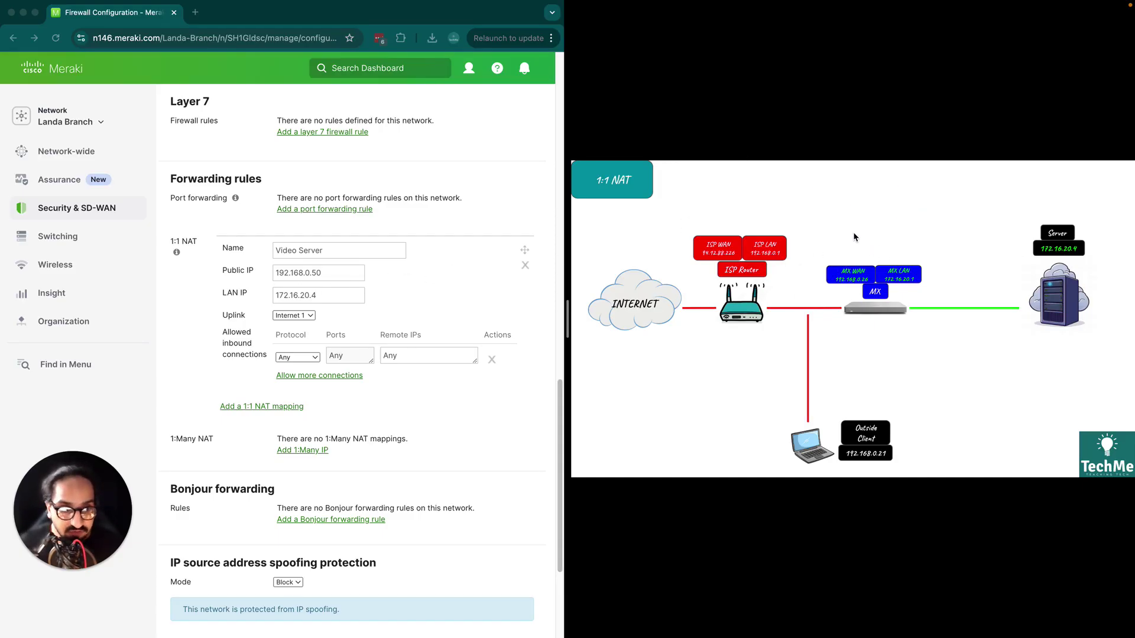
mouse_move(1002, 201)
mouse_down()
mouse_move(1003, 309)
mouse_move(1051, 202)
mouse_up()
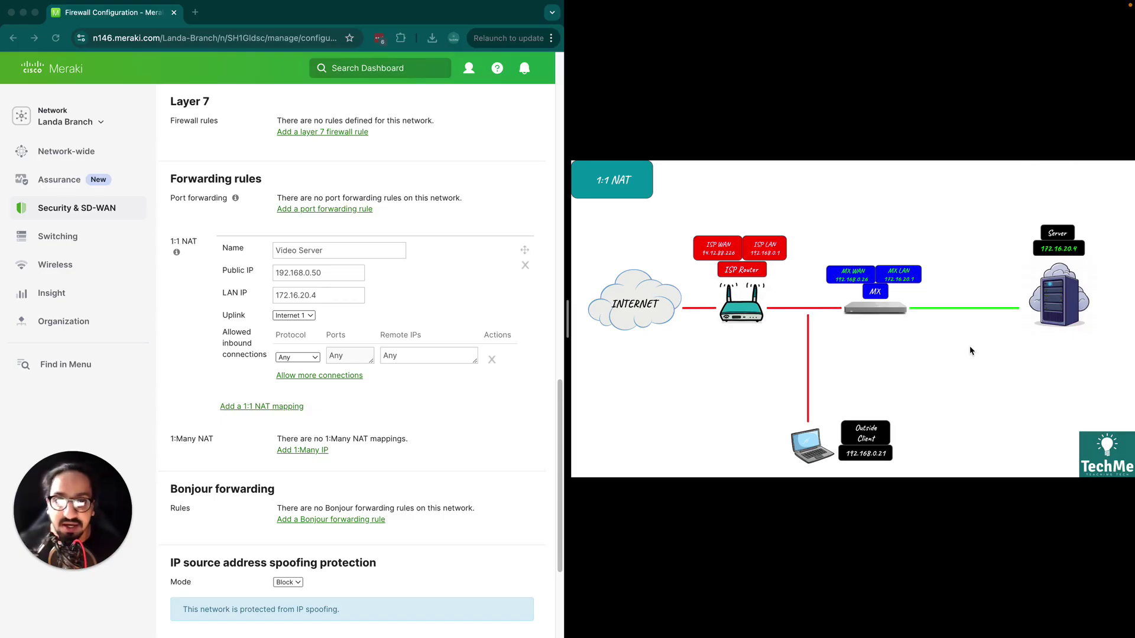
drag(790, 410, 739, 421)
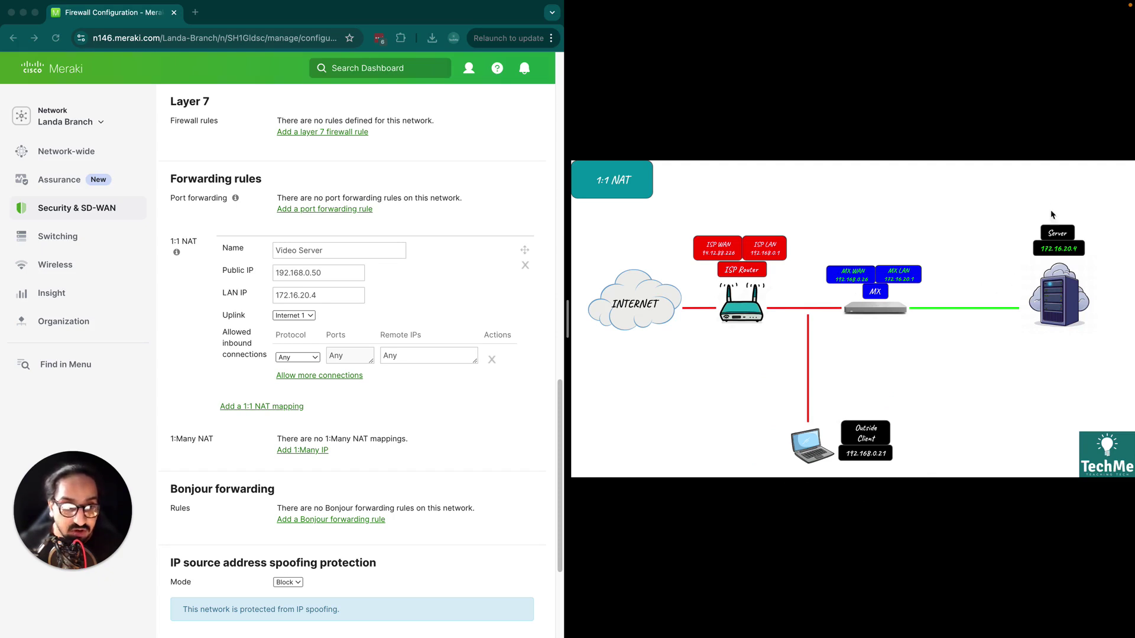
mouse_move(1050, 195)
mouse_down()
mouse_move(1073, 184)
mouse_move(1055, 195)
mouse_up()
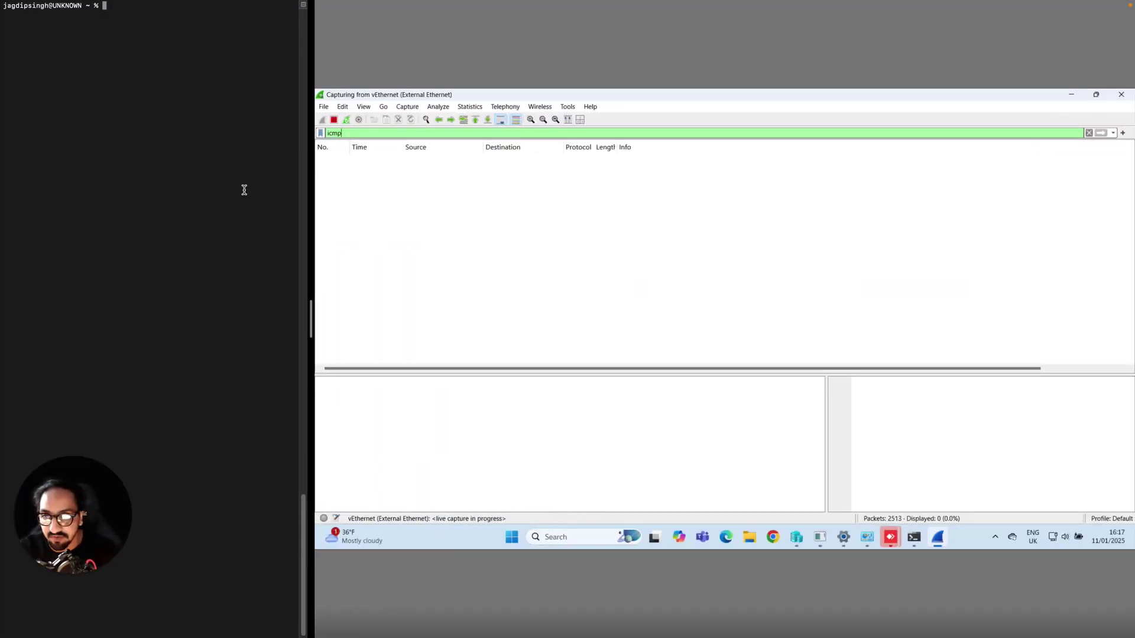
Launch Command Prompt by searching for cmd
click(365, 135)
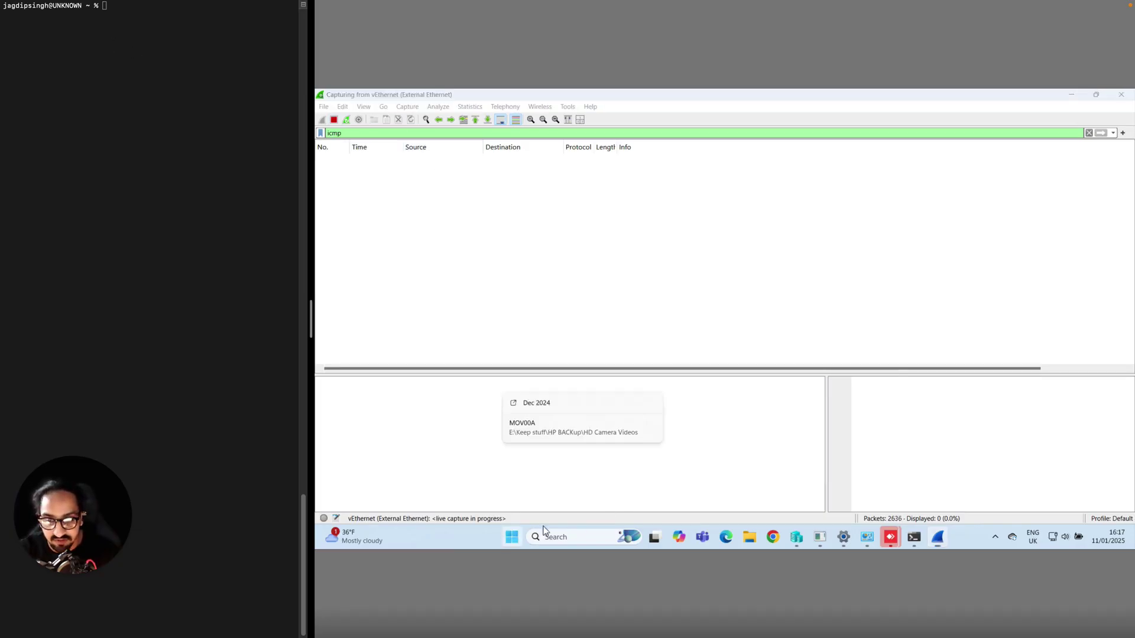
click(512, 537)
text(cmd)
key(Return)
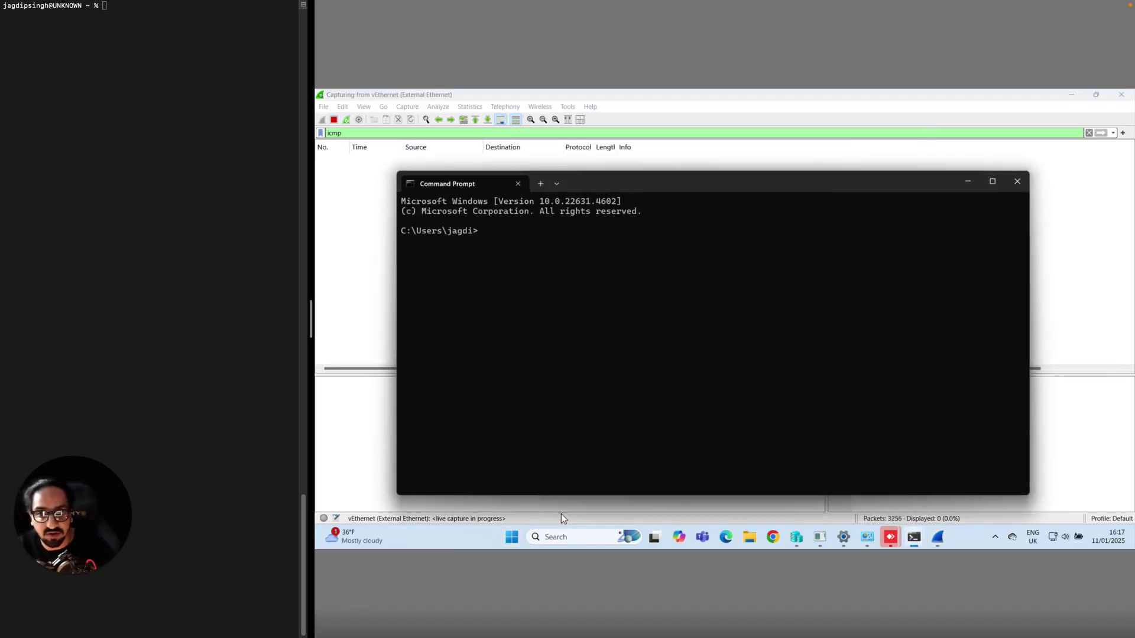
Run ipconfig and select Ethernet 2's IPv4 address, 172.16.20.4
text(ipconif)
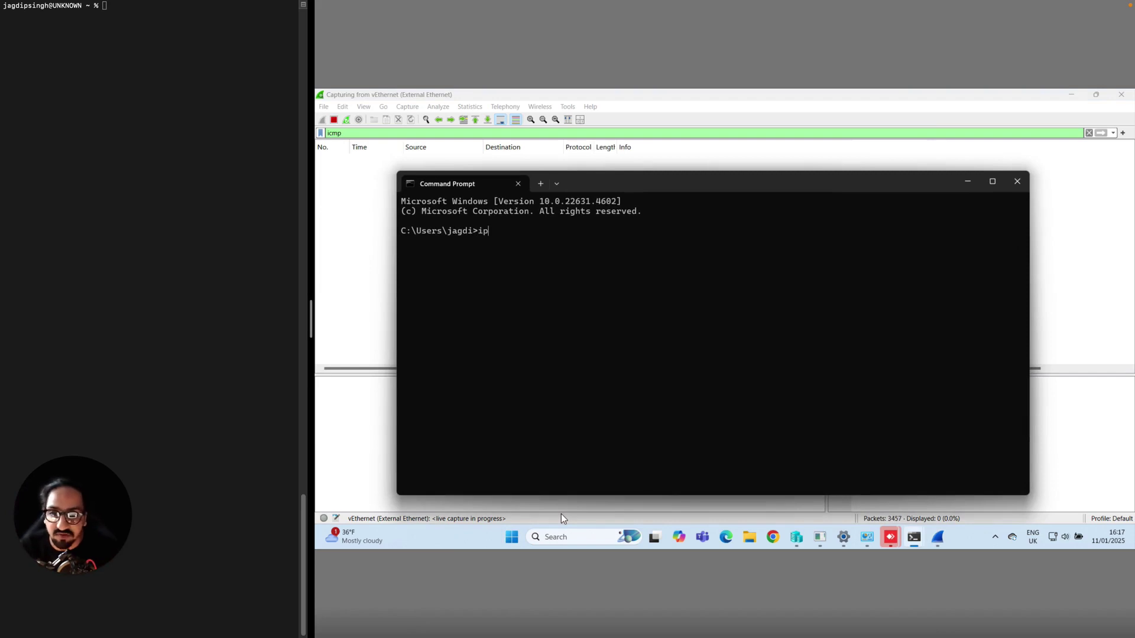
key(BackSpace)
key(BackSpace)
text(fig)
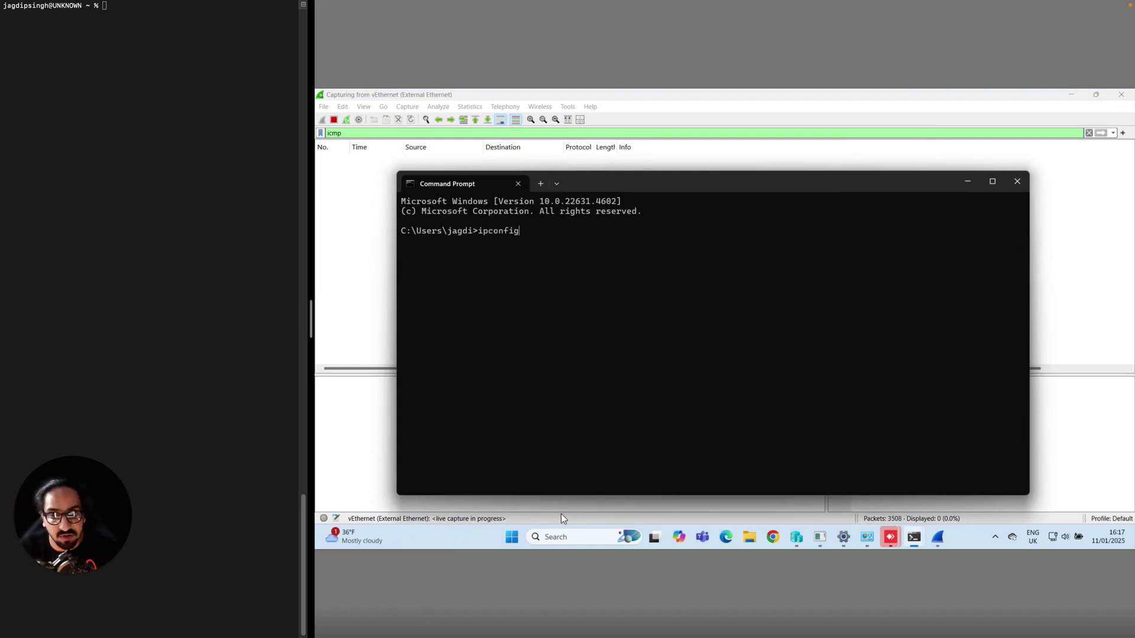
key(Return)
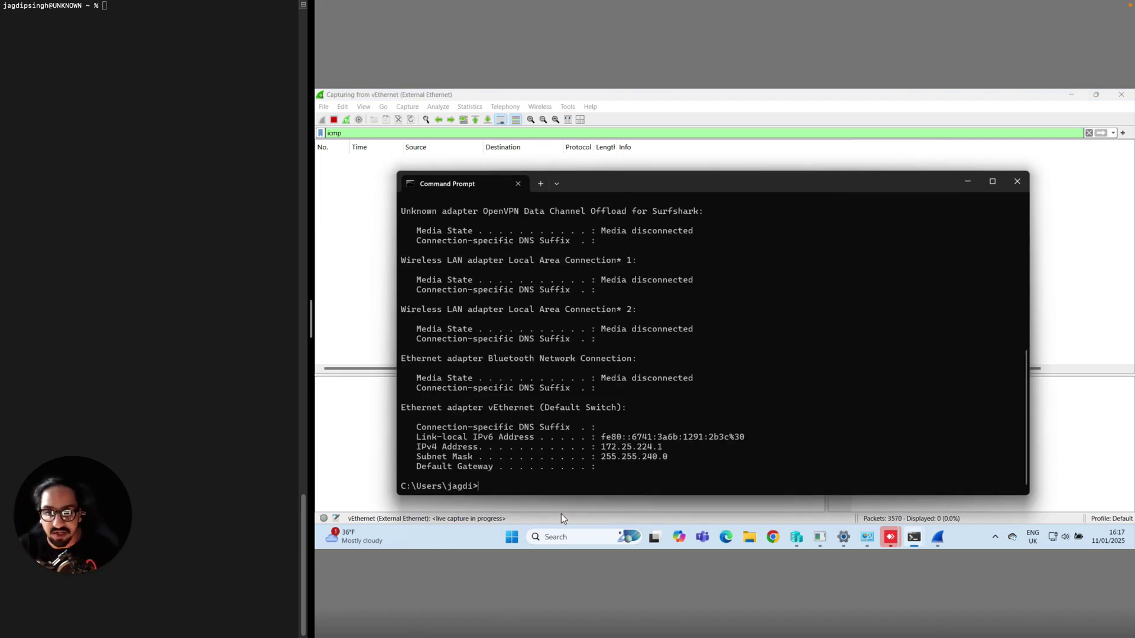
scroll(661, 393, up, 1)
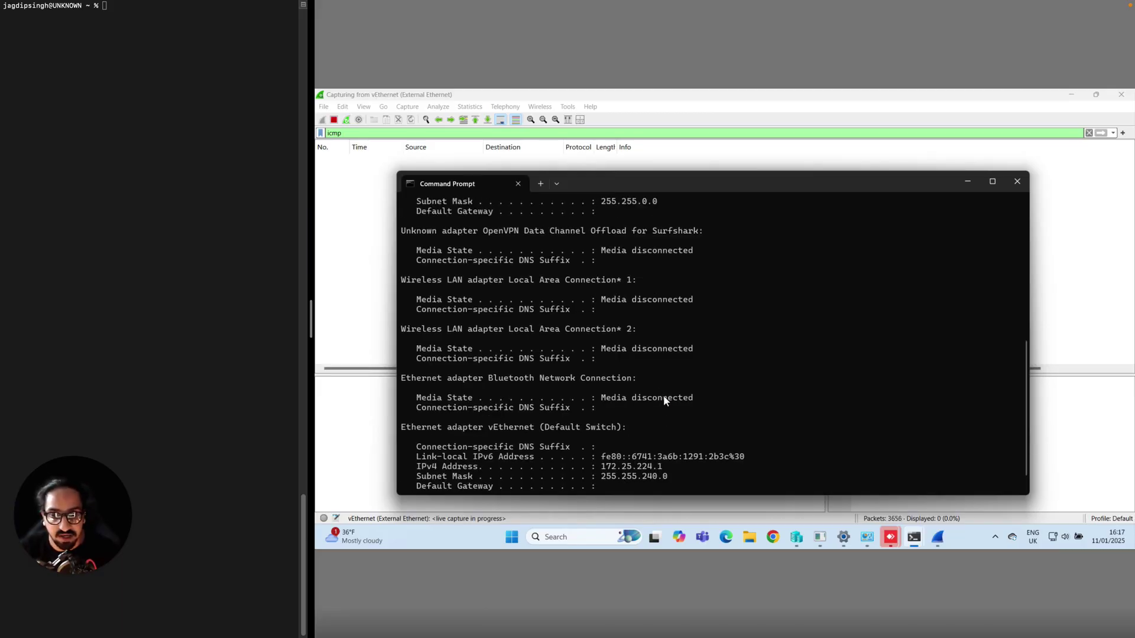
scroll(666, 392, up, 2)
scroll(718, 336, up, 4)
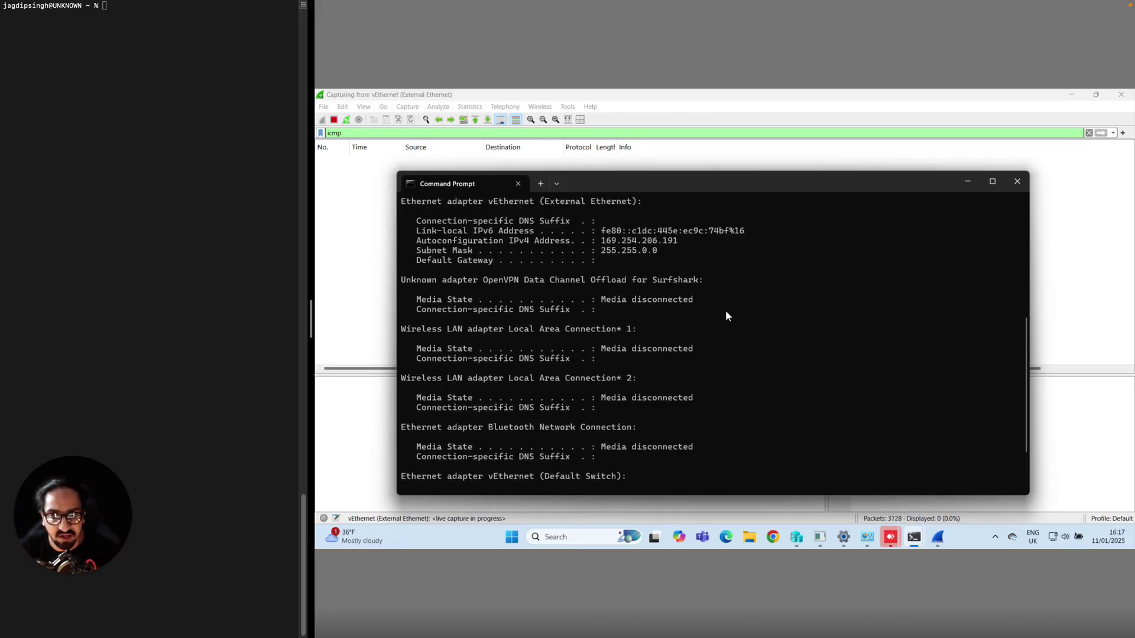
scroll(717, 336, up, 1)
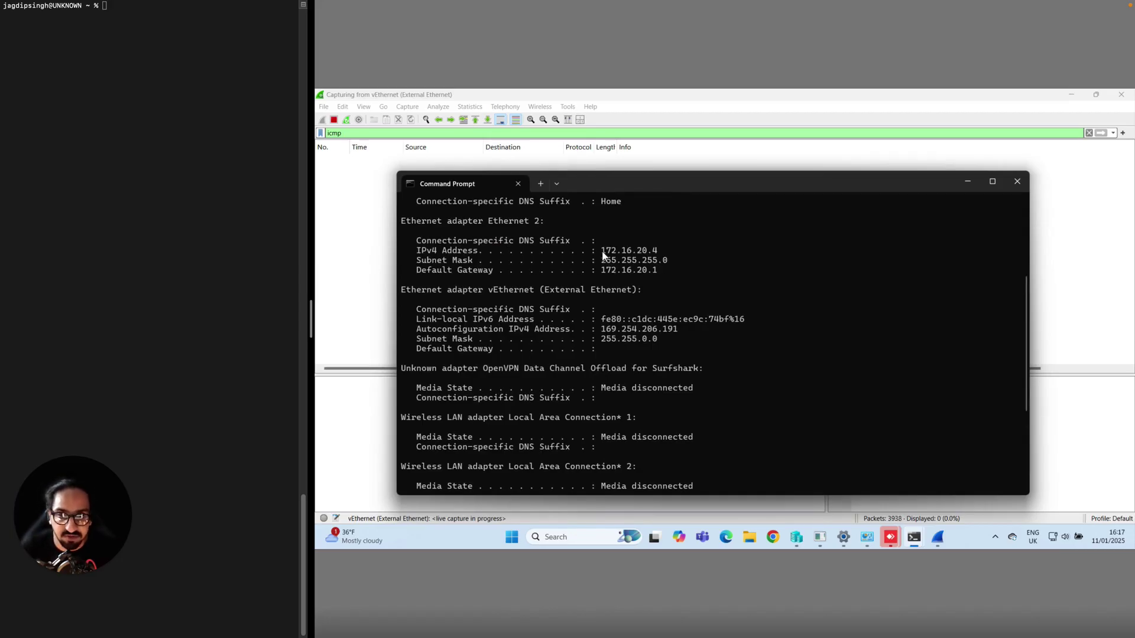
drag(648, 260, 652, 258)
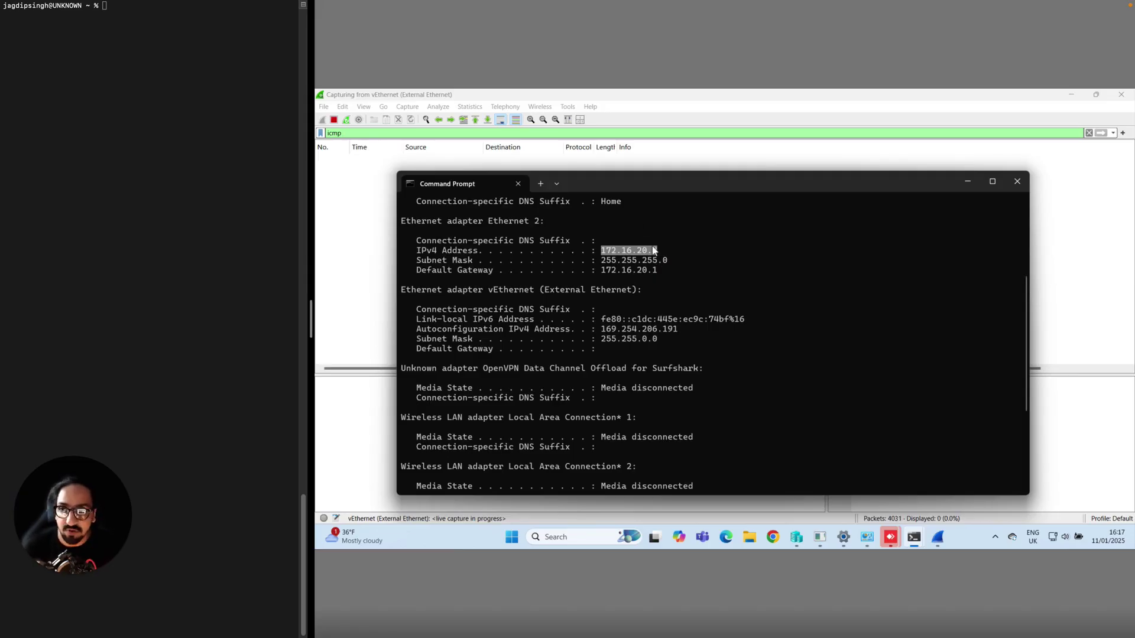
Clear the Mac Terminal and rerun 'ipconfig getifaddr en0' to print 192.168.0.21
click(109, 110)
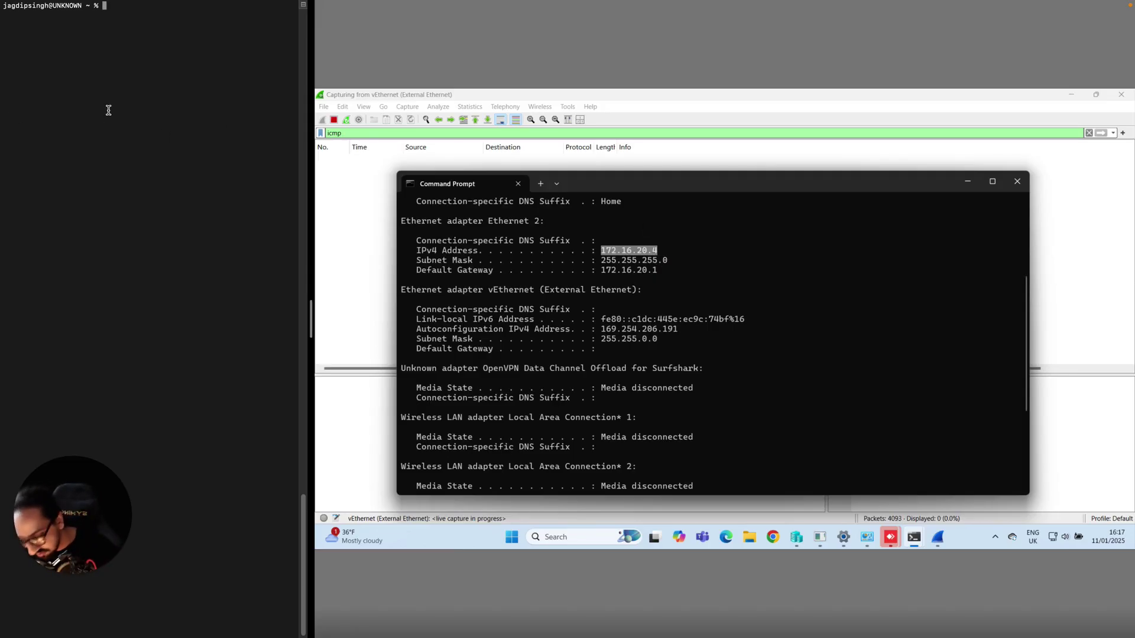
text(clear)
key(Return)
key(Up)
key(Up)
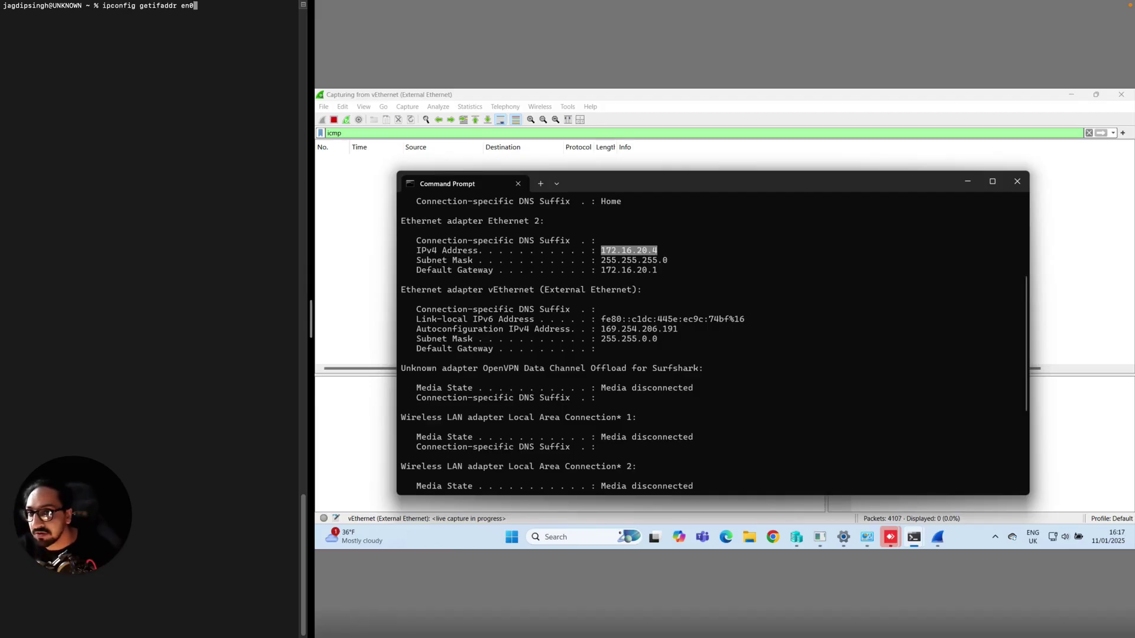
key(Return)
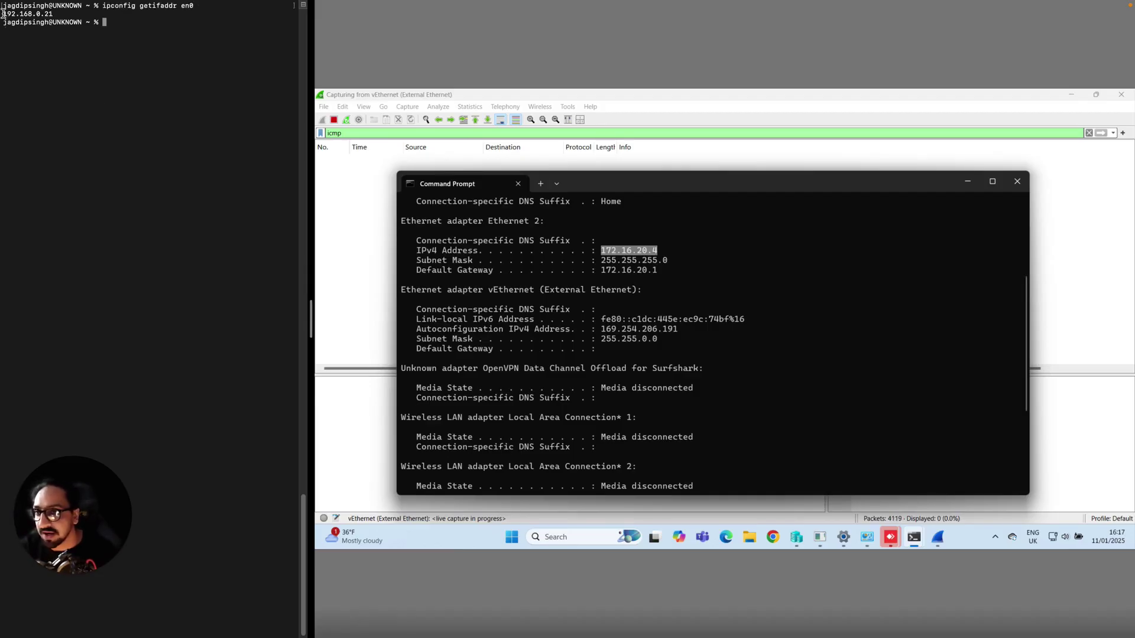
scroll(30, 44, up, 5)
scroll(43, 64, down, 5)
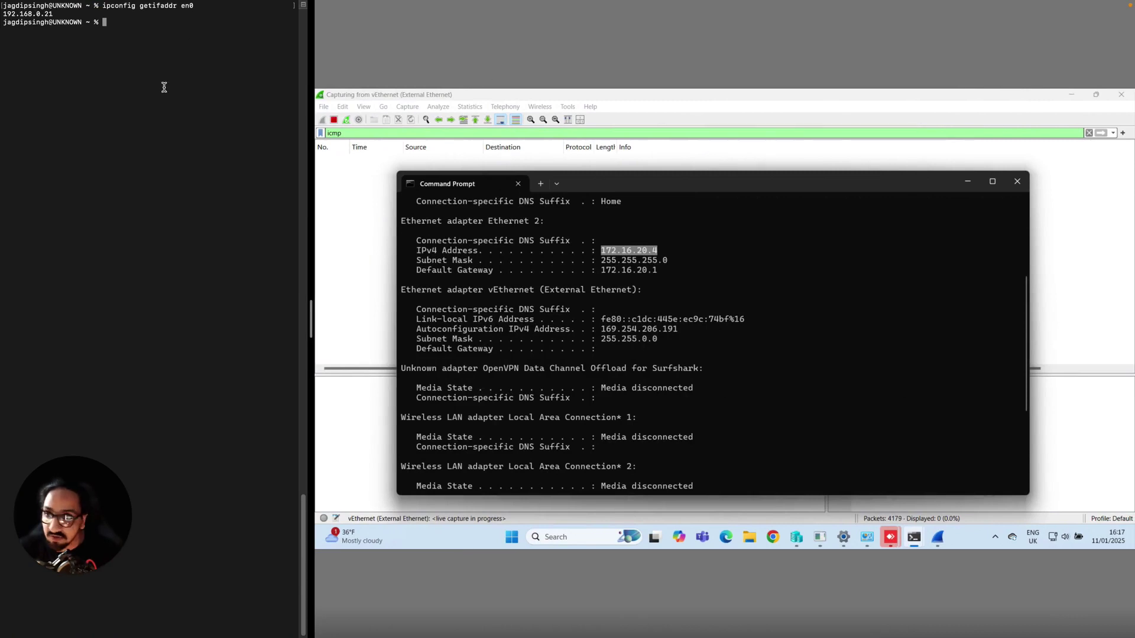
key(Up)
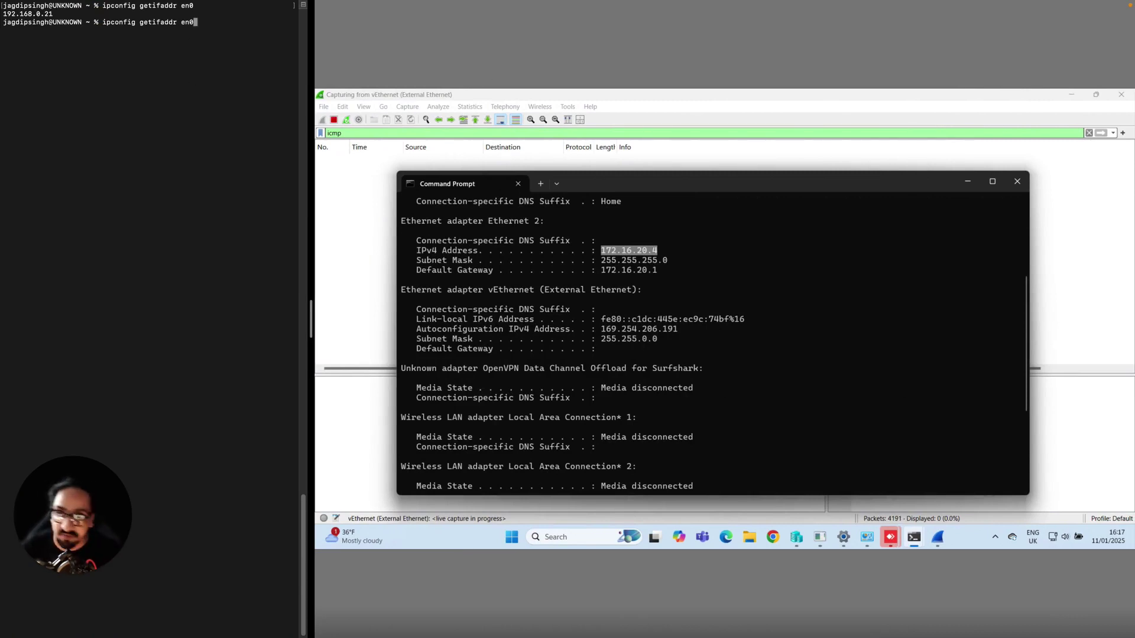
key(Up)
key(Down)
key(Down)
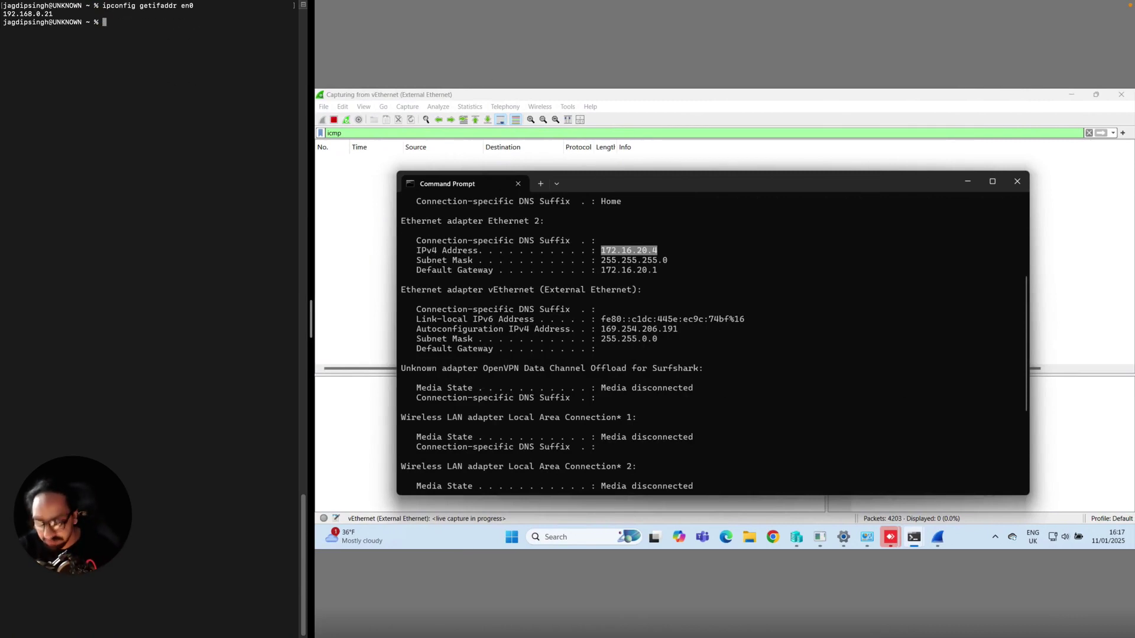
Type a ping to 192.168.0.50 in Terminal and minimize Command Prompt to reveal Wireshark
text(ping 18)
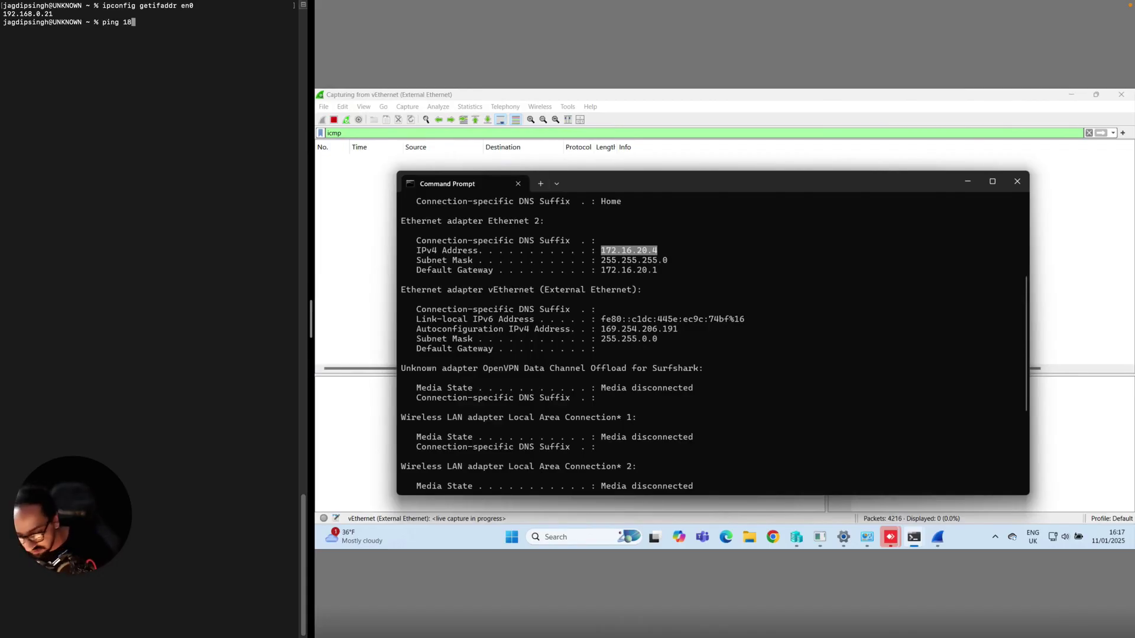
key(BackSpace)
text(92.168)
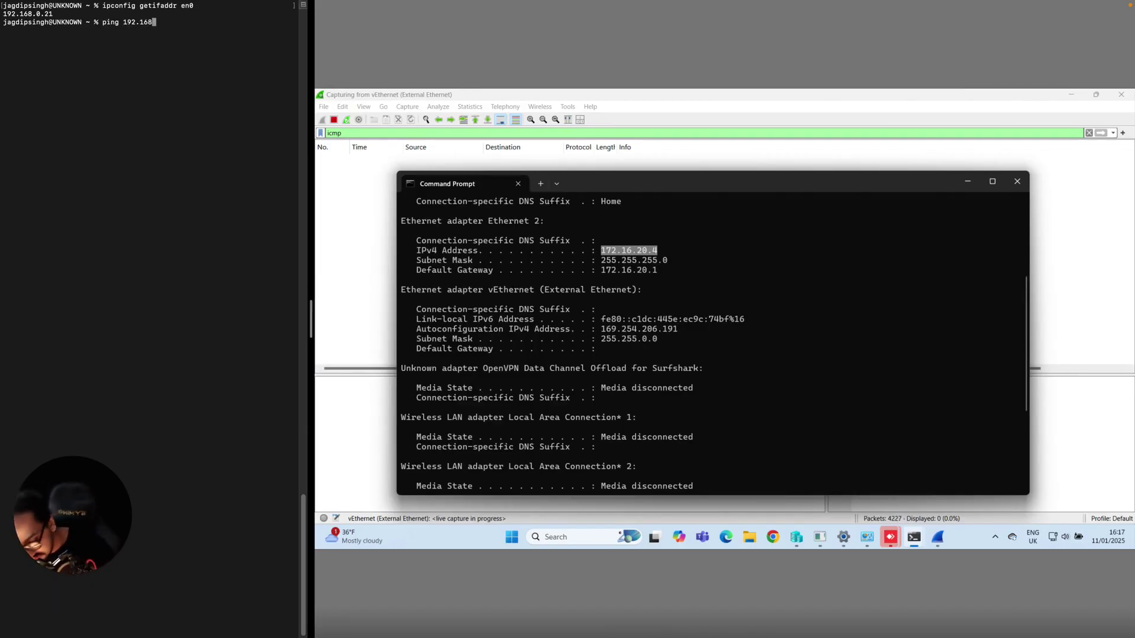
text(.0.50)
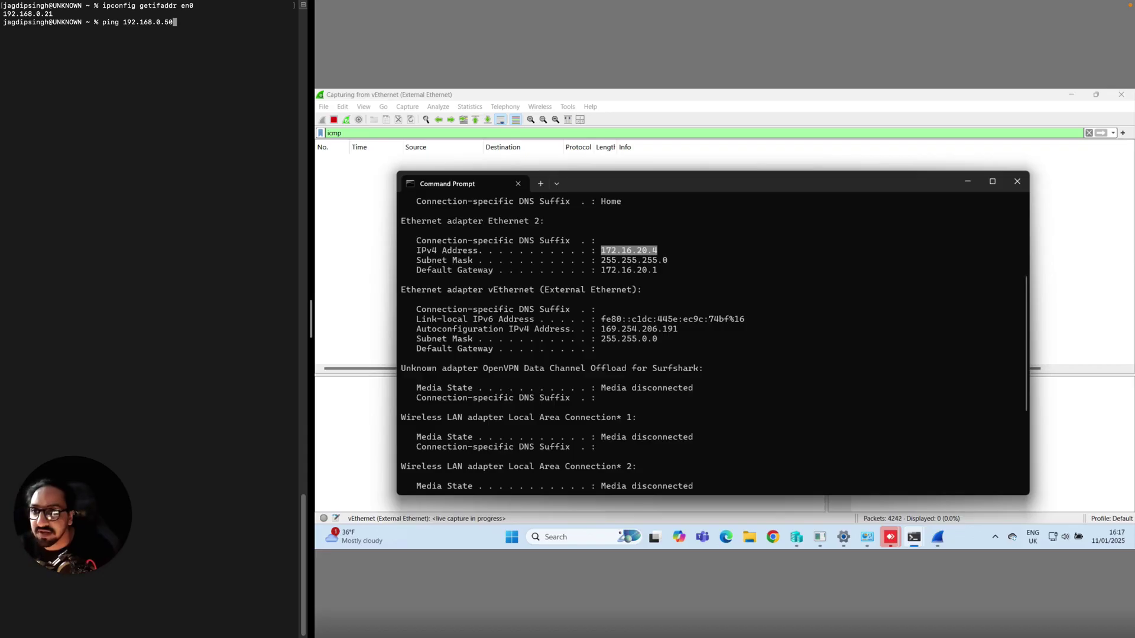
click(533, 121)
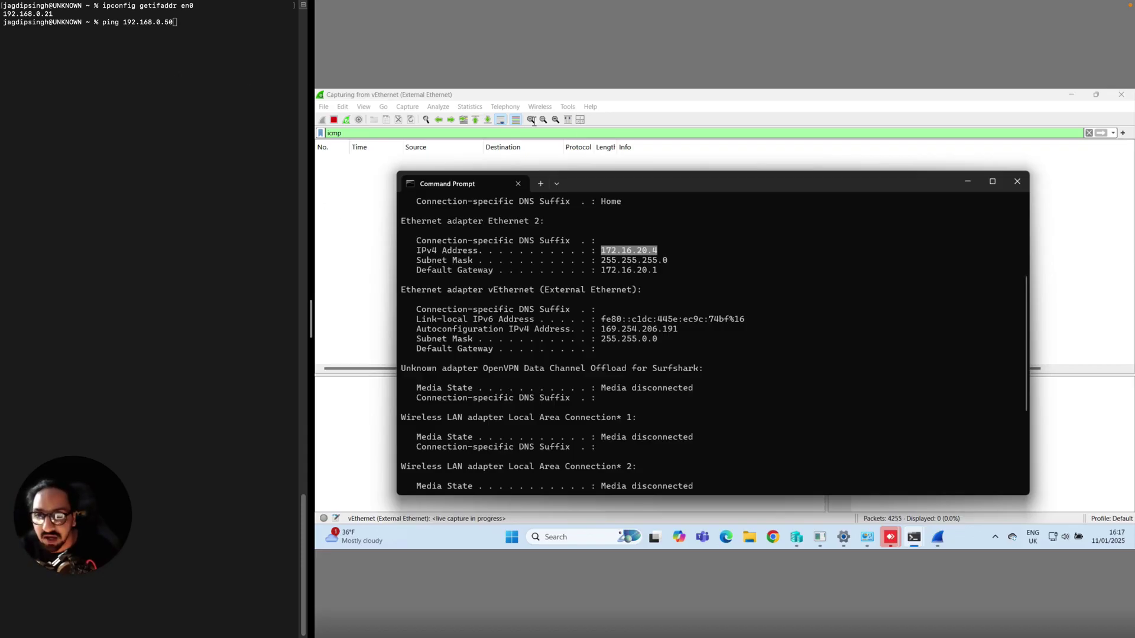
click(967, 183)
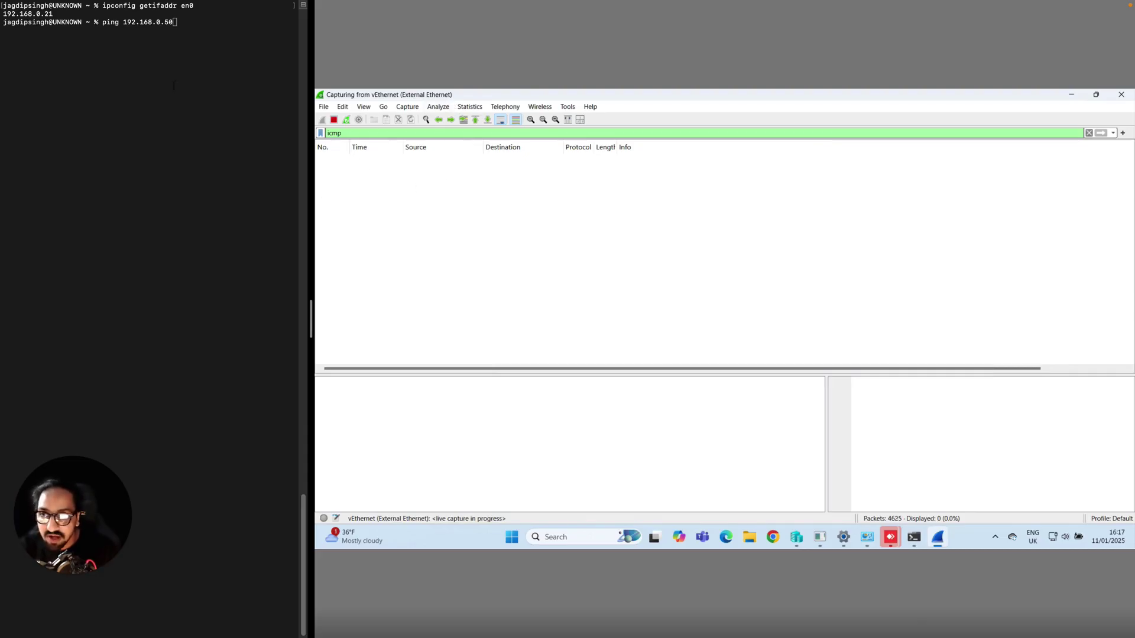
click(48, 115)
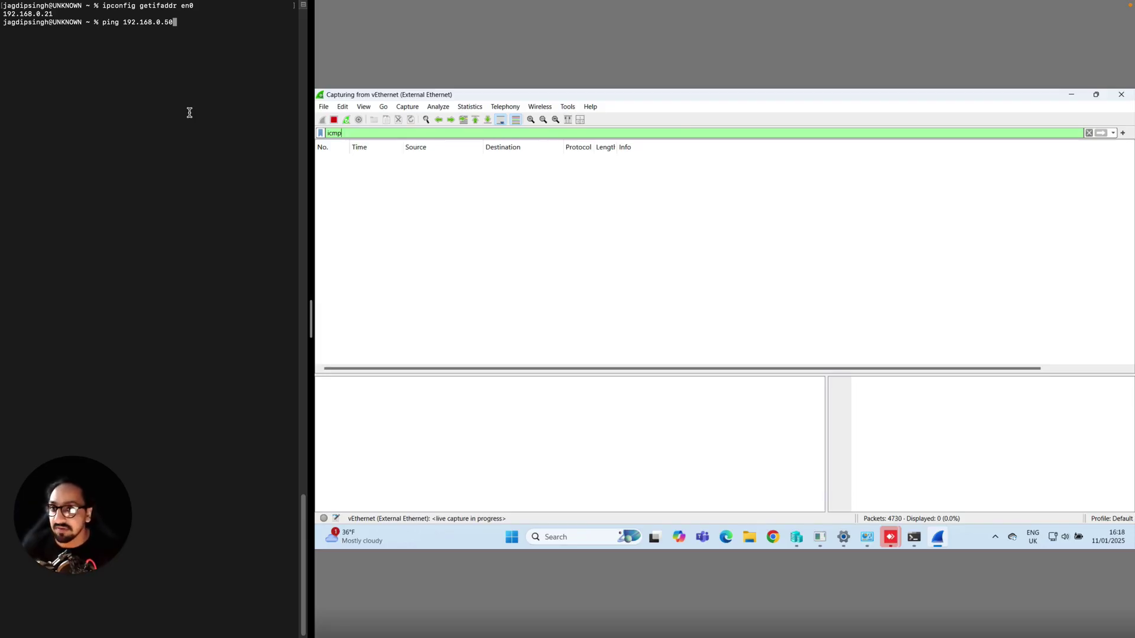
Run the ping to 192.168.0.50, capturing echo requests from 192.168.0.21 to 172.16.20.4, then stop it
key(Return)
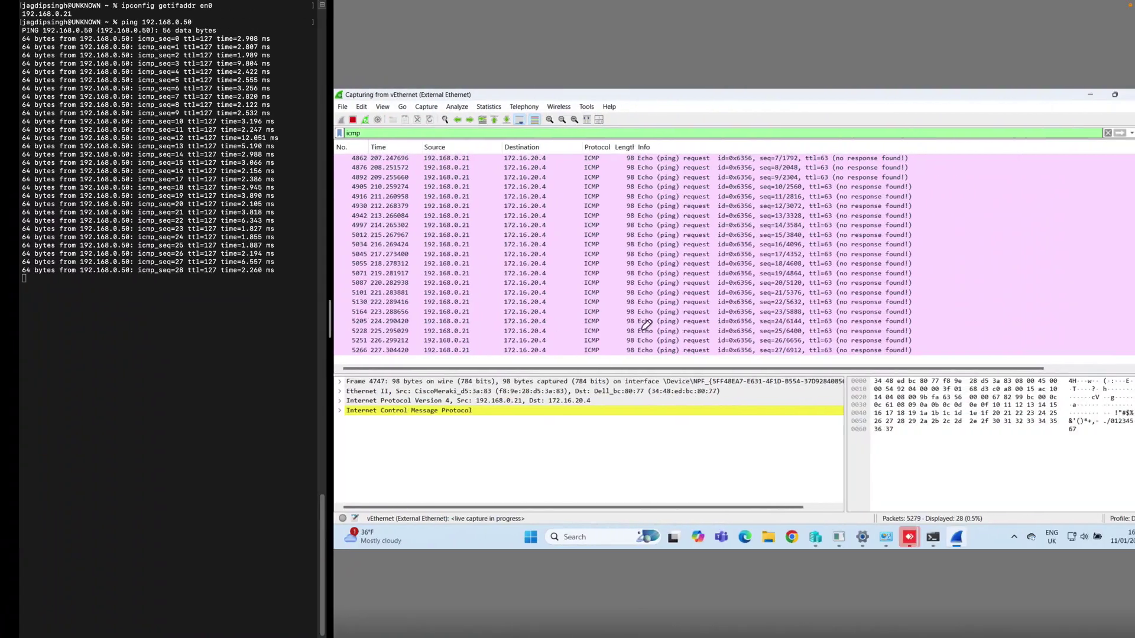
key(Escape)
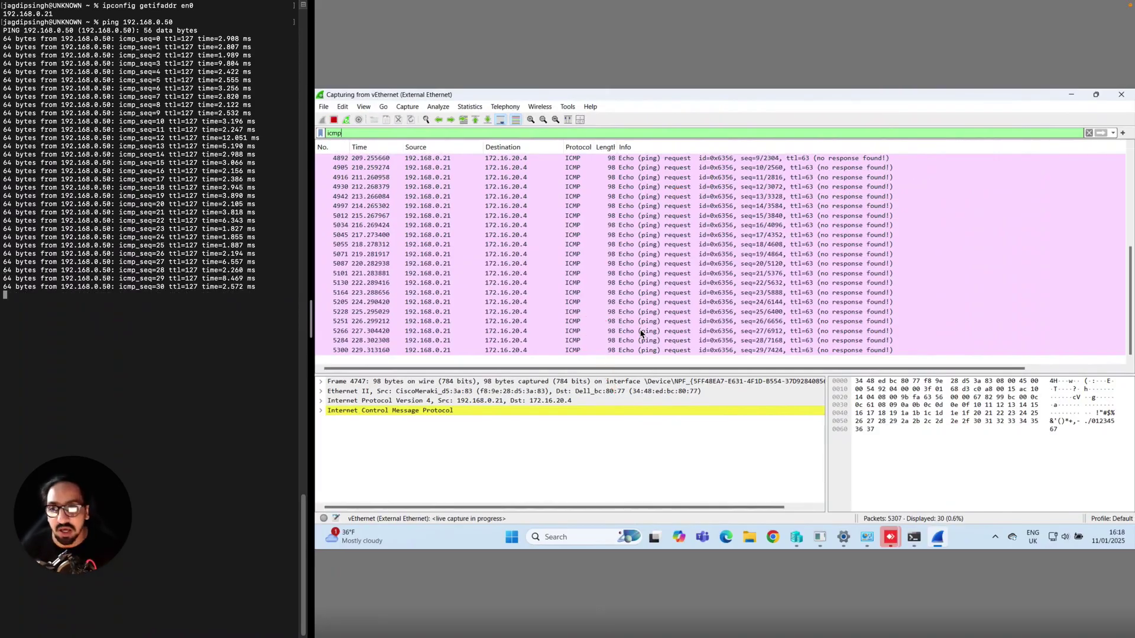